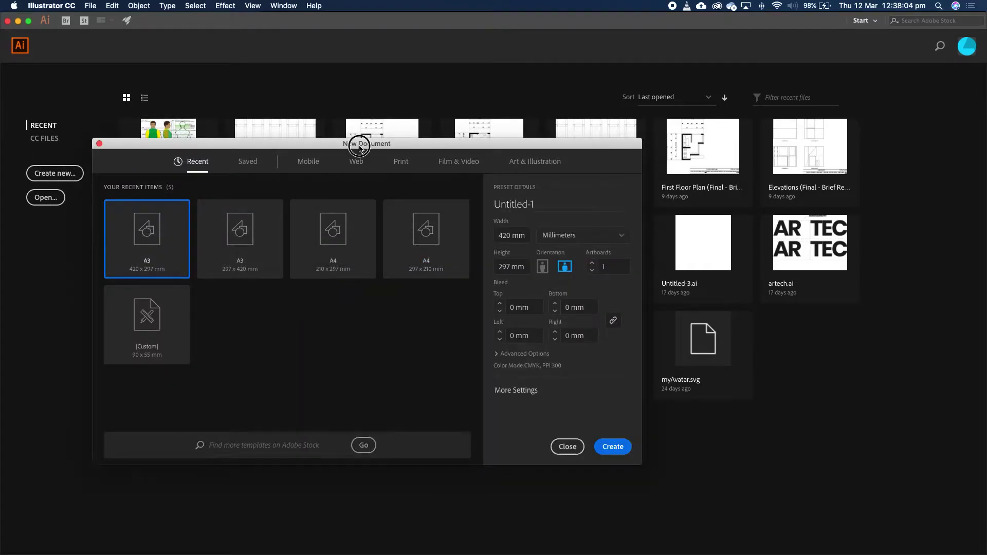
# Create a new blank A3 landscape document (420 × 297 mm) from the Recent presets
pyautogui.moveTo(360, 148); pyautogui.dragTo(450, 107)
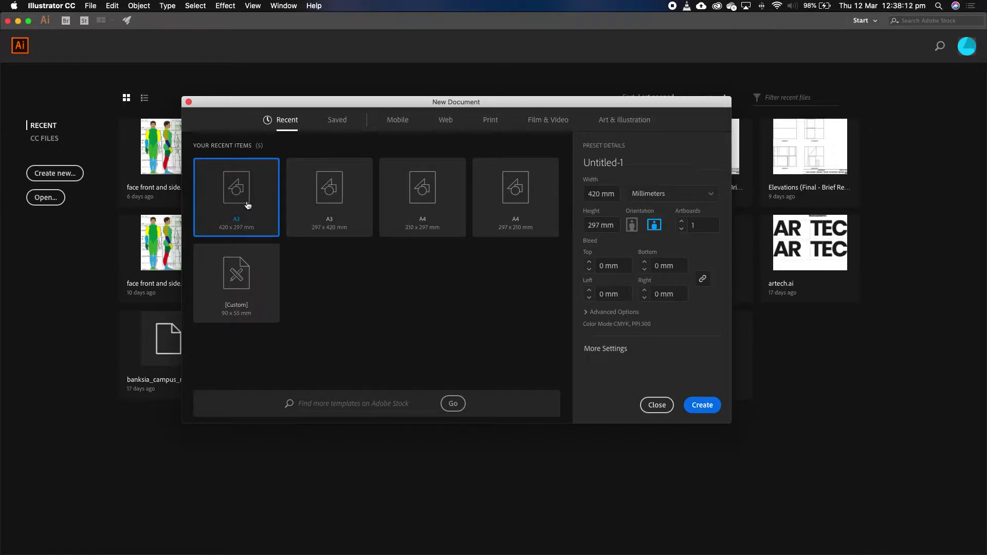
pyautogui.click(700, 407)
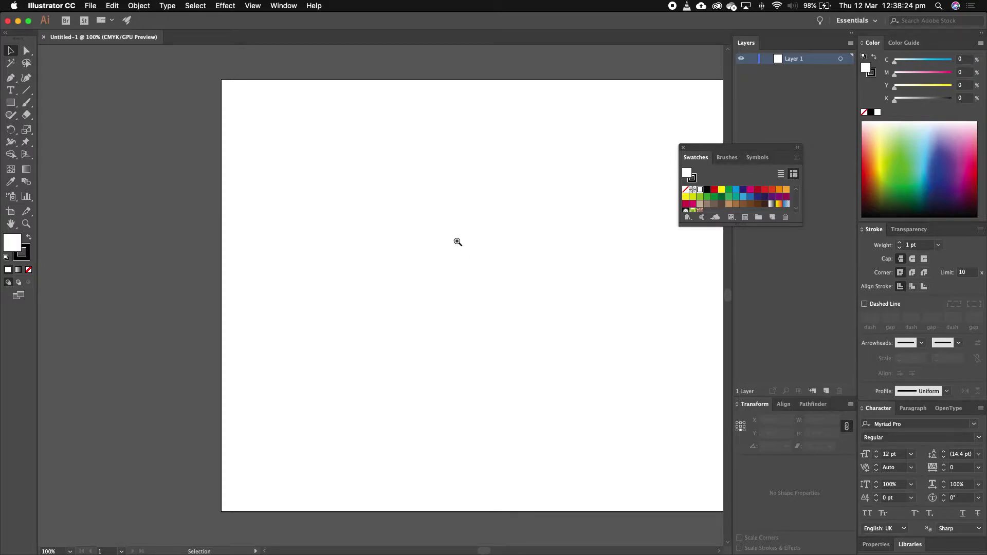
# At 200% zoom, draw a roughly 47 × 45 mm rectangle near the artboard's top-left, then select the Rounded Rectangle Tool
pyautogui.press('z')
pyautogui.click(454, 238)
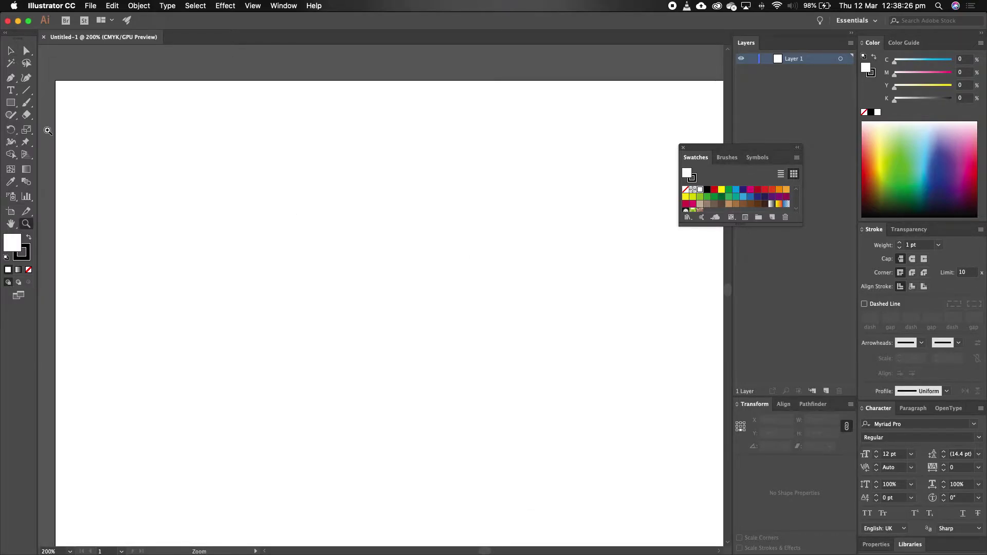
pyautogui.click(11, 106)
pyautogui.moveTo(180, 160); pyautogui.dragTo(318, 291)
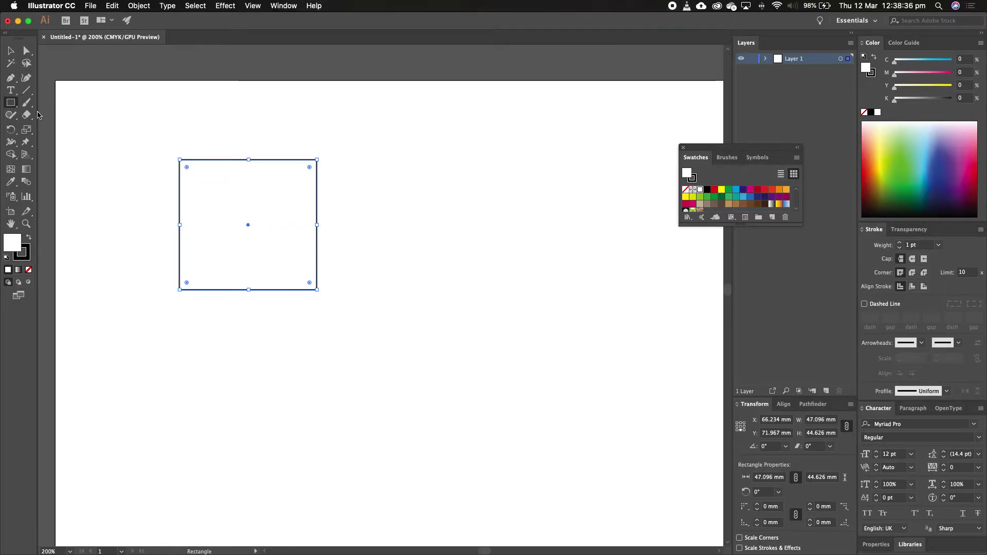
pyautogui.click(11, 103)
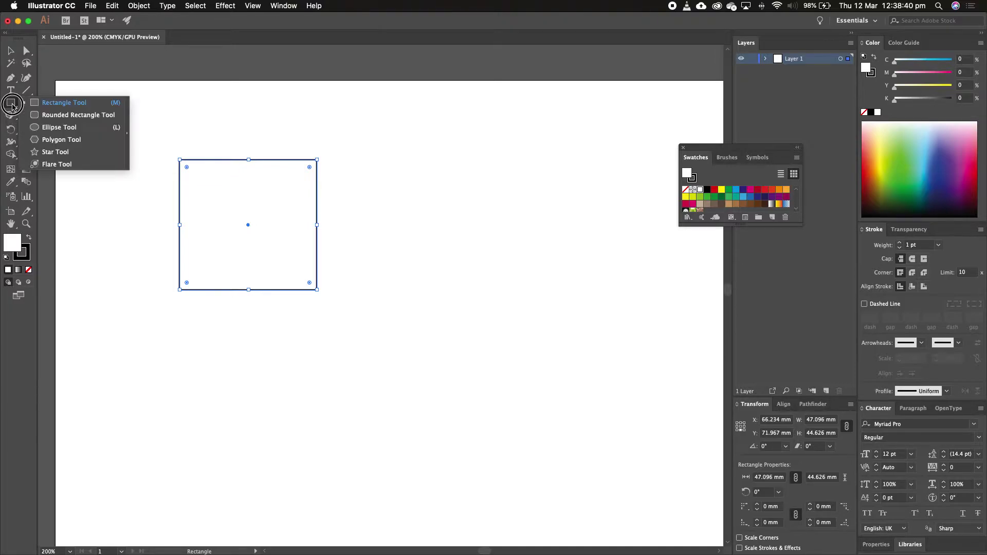
pyautogui.moveTo(11, 103); pyautogui.dragTo(66, 116)
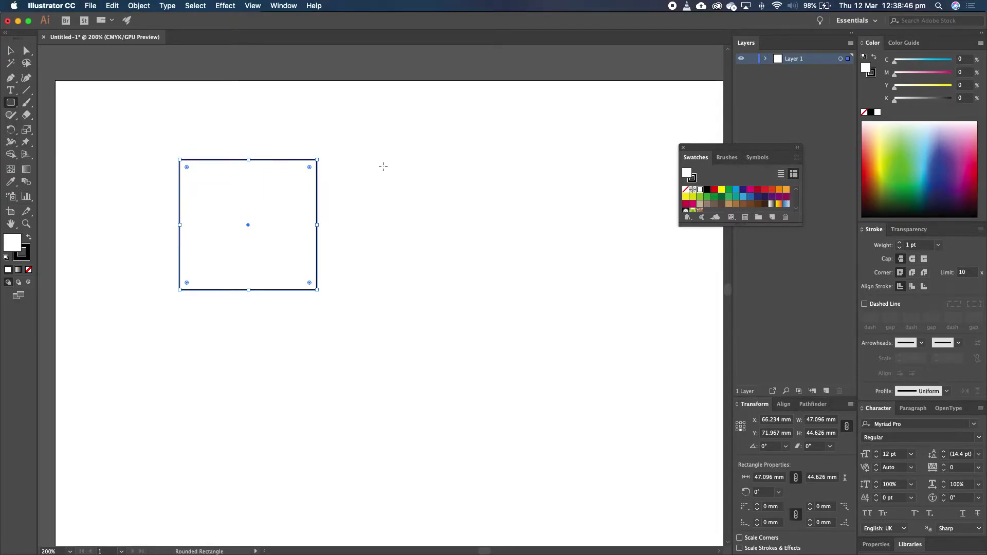
# Draw a roughly 60 × 50 mm rounded rectangle right of the square and zoom into its corner
pyautogui.moveTo(357, 161); pyautogui.dragTo(531, 304)
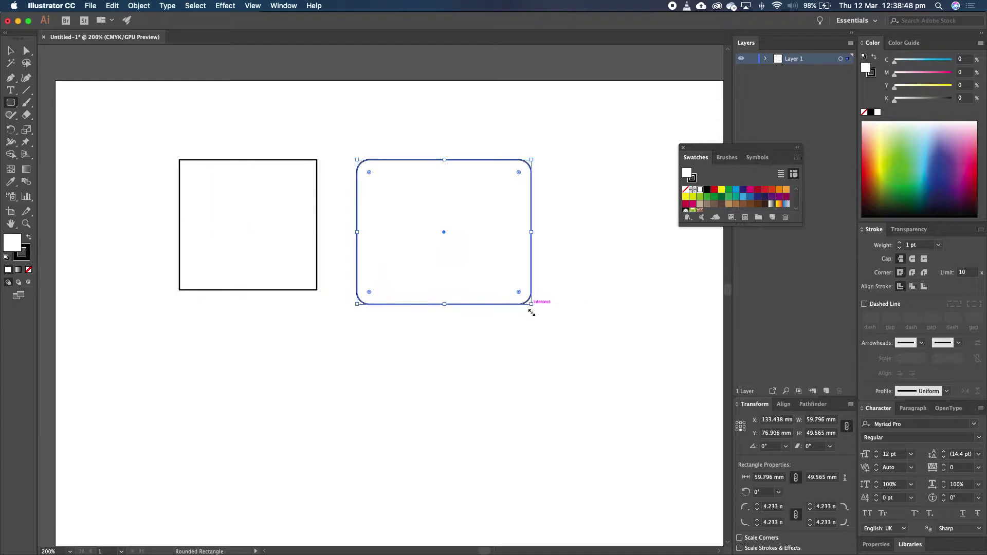
pyautogui.press('z')
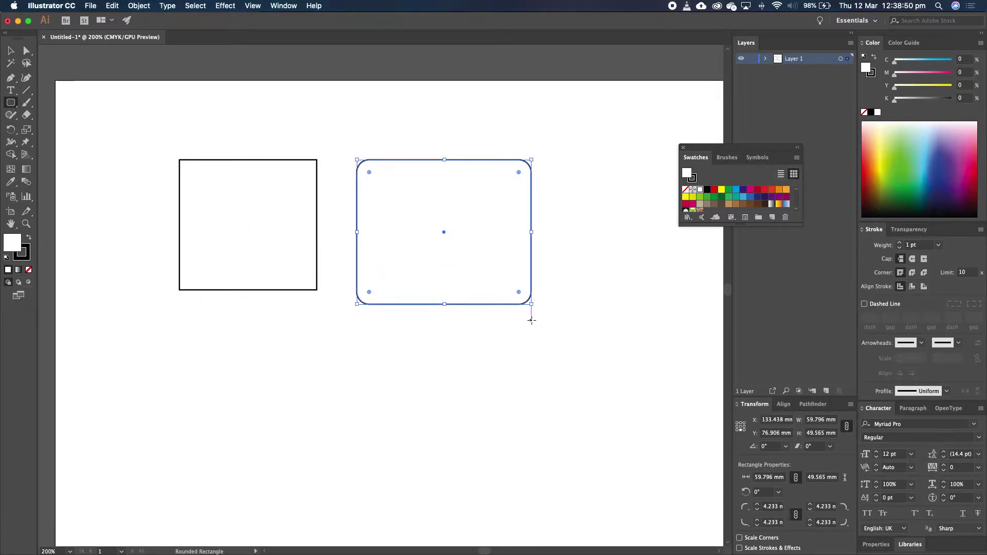
pyautogui.click(401, 162)
pyautogui.click(403, 282)
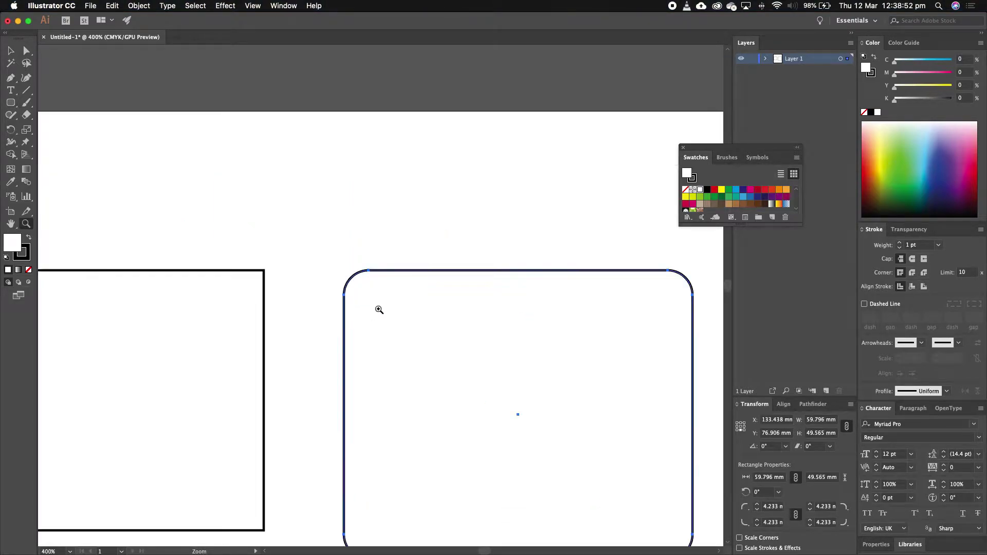
pyautogui.click(381, 305)
pyautogui.click(387, 296)
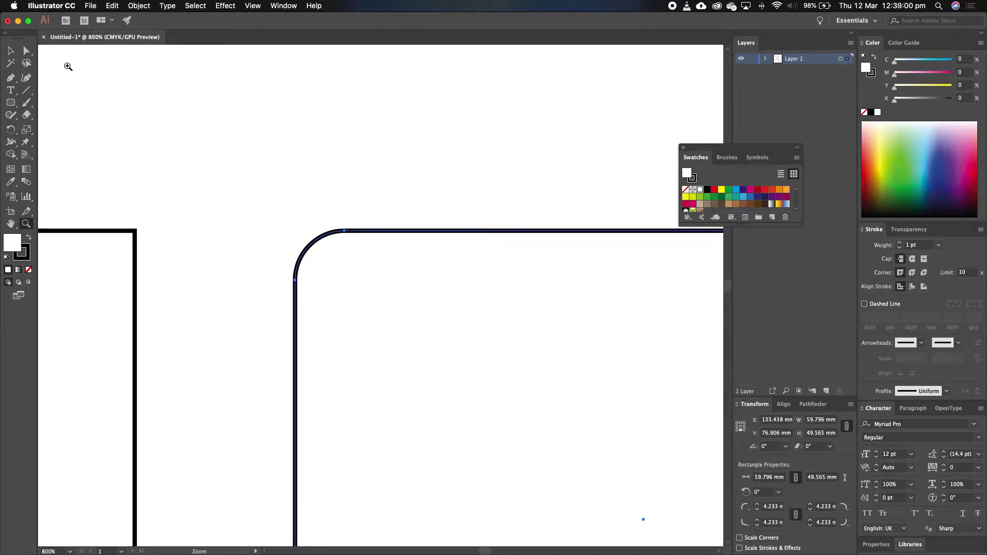
# Select the anchor point at the rounded rectangle's corner with Direct Selection
pyautogui.click(26, 51)
pyautogui.click(97, 81)
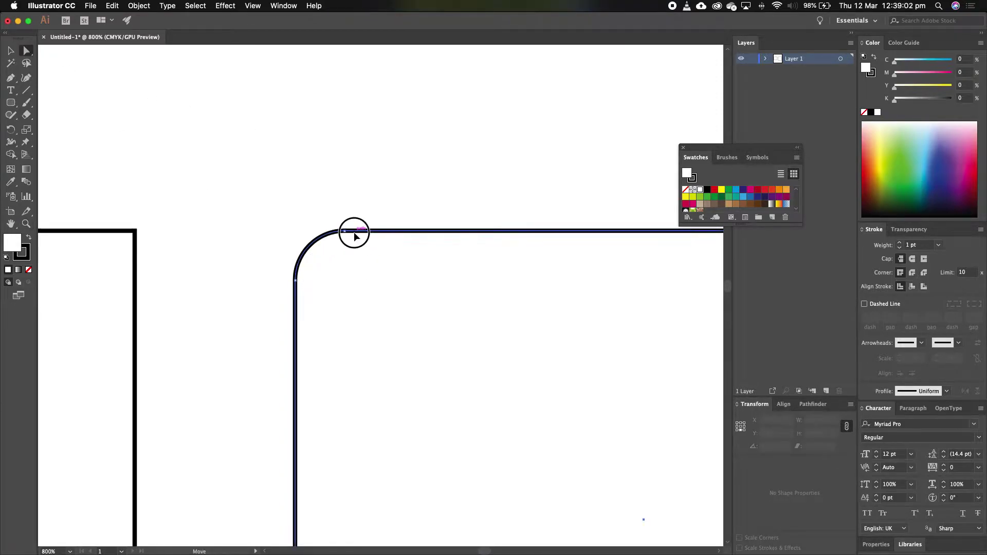
pyautogui.click(343, 231)
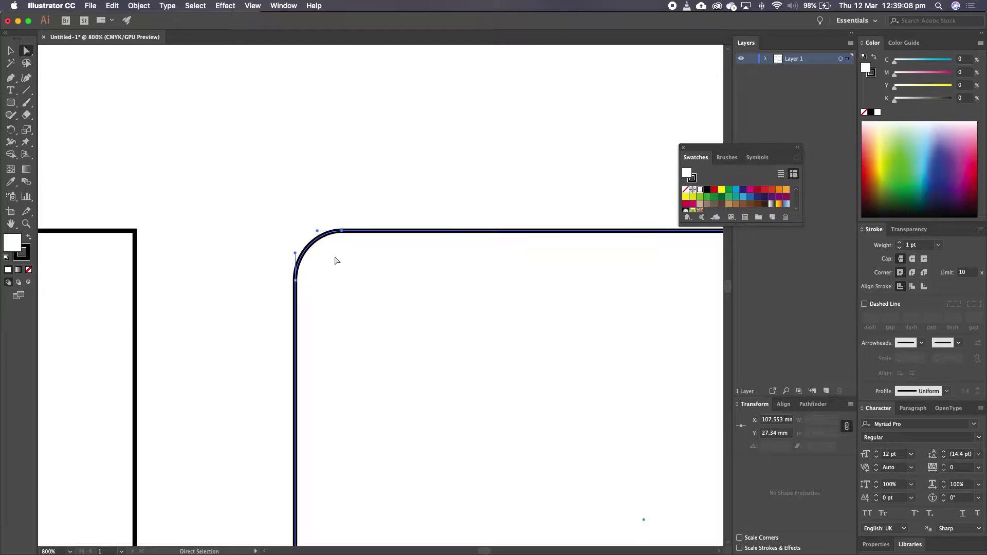
# Delete the rounded rectangle, recenter the view on the square at 400%, and select it
pyautogui.press('Delete')
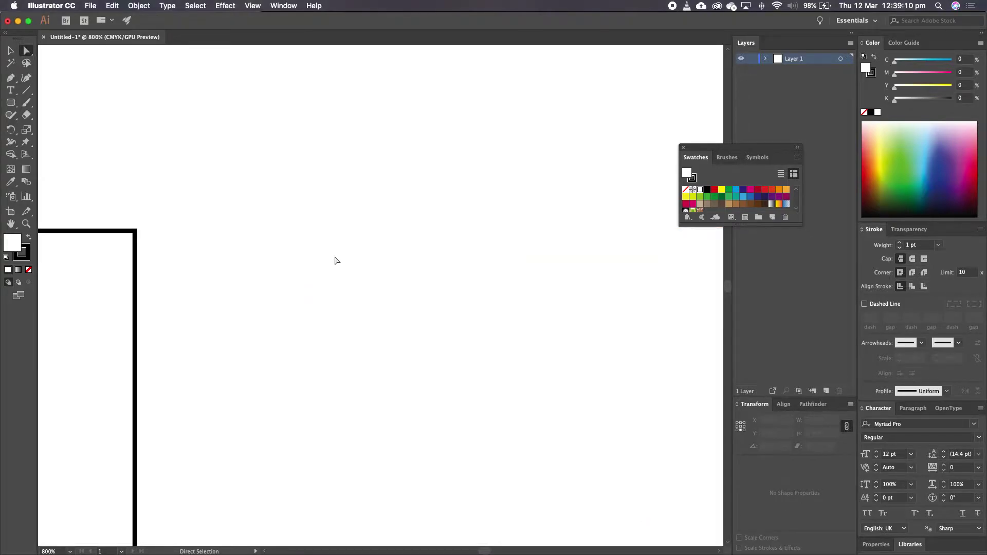
pyautogui.press('super+minus')
pyautogui.press('super+minus')
pyautogui.press('super+minus')
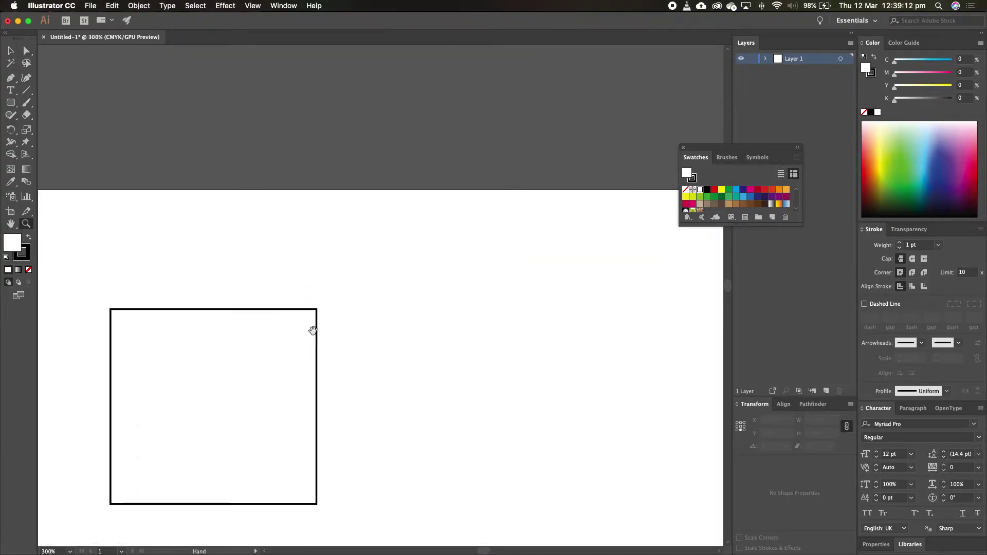
pyautogui.moveTo(313, 330); pyautogui.dragTo(438, 198)
pyautogui.click(380, 252)
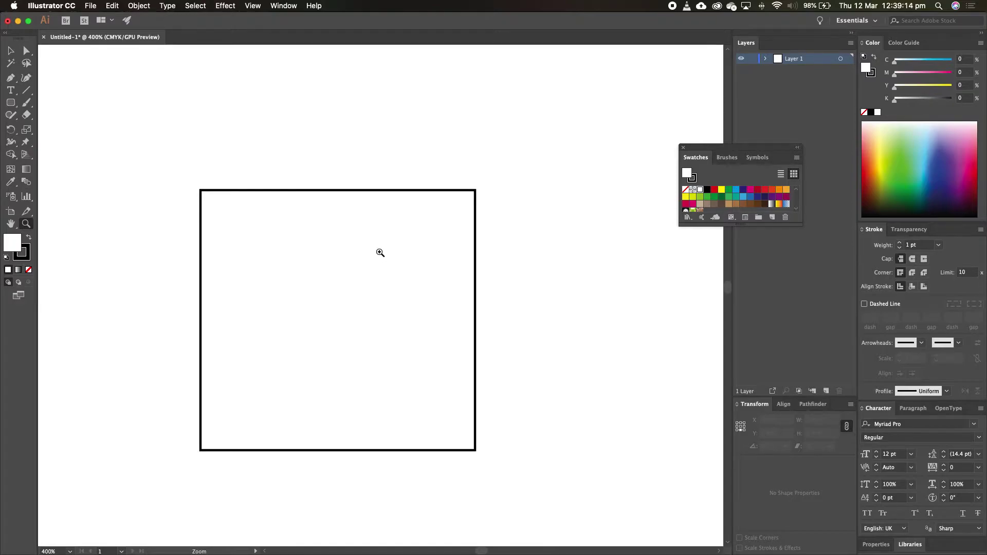
pyautogui.click(10, 51)
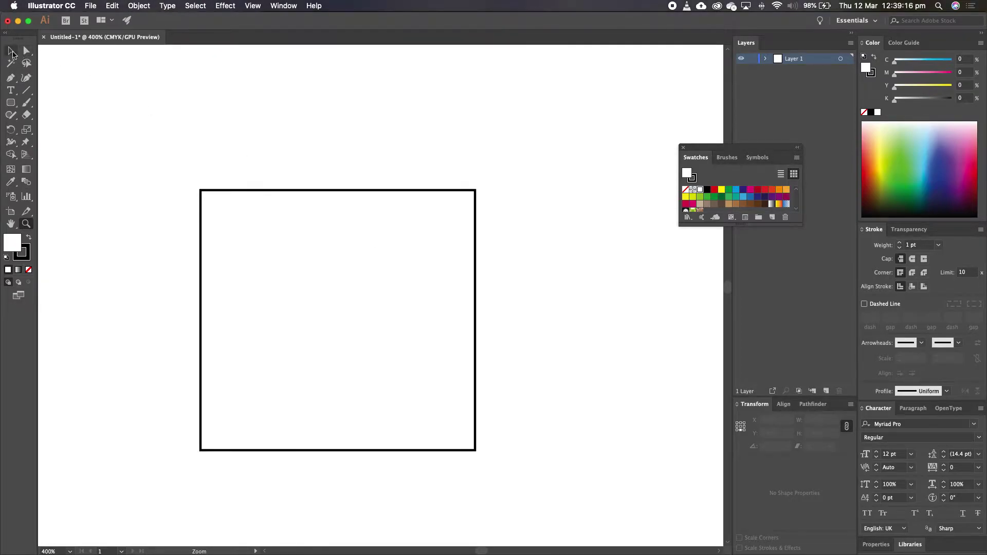
pyautogui.click(249, 216)
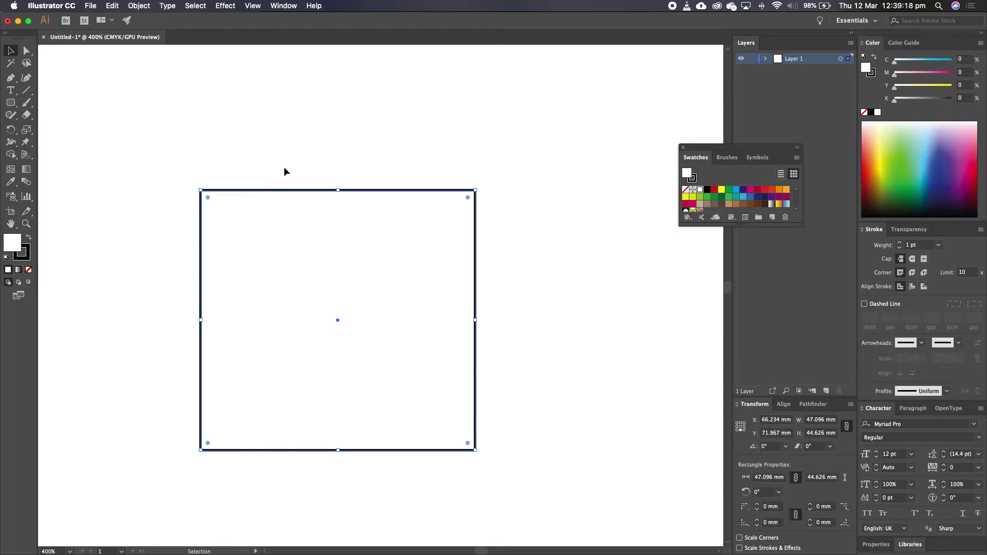
# Apply Effect > Stylize > Round Corners to the square with a 3 mm radius
pyautogui.click(226, 6)
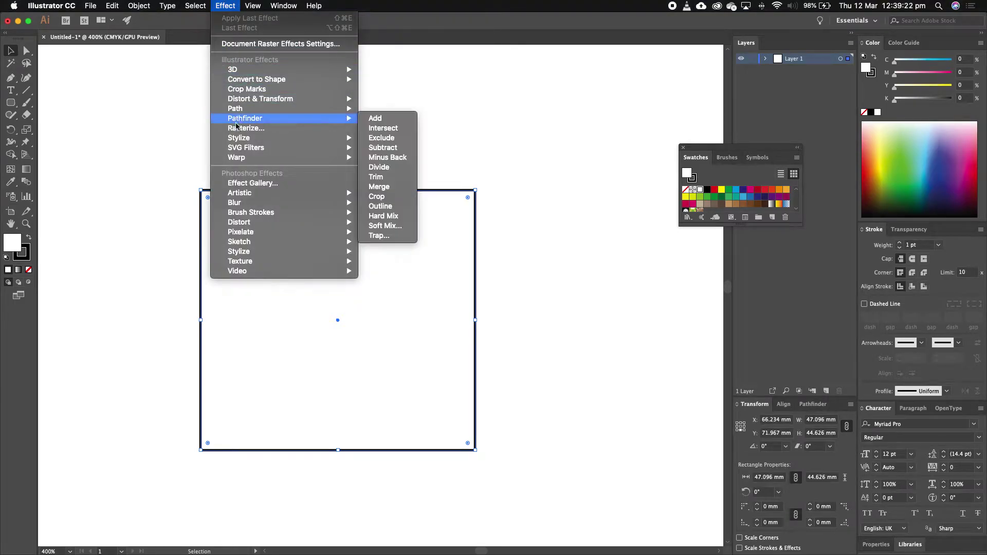
pyautogui.moveTo(240, 140)
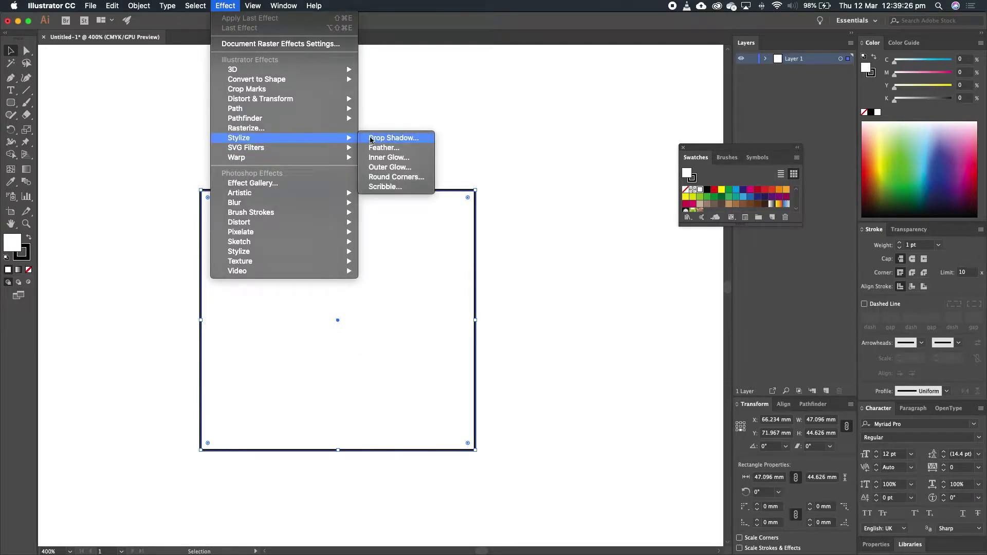
pyautogui.click(390, 178)
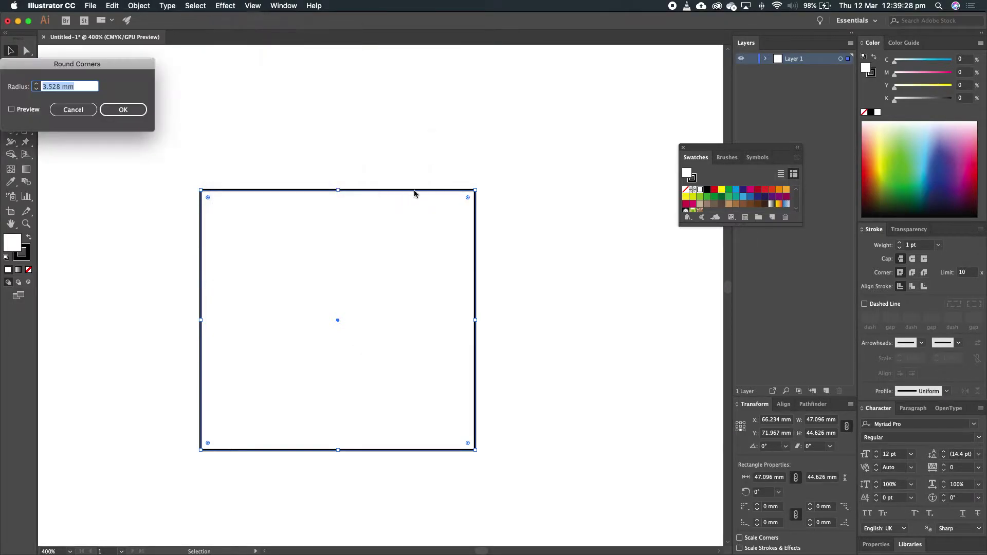
pyautogui.moveTo(114, 70); pyautogui.dragTo(382, 110)
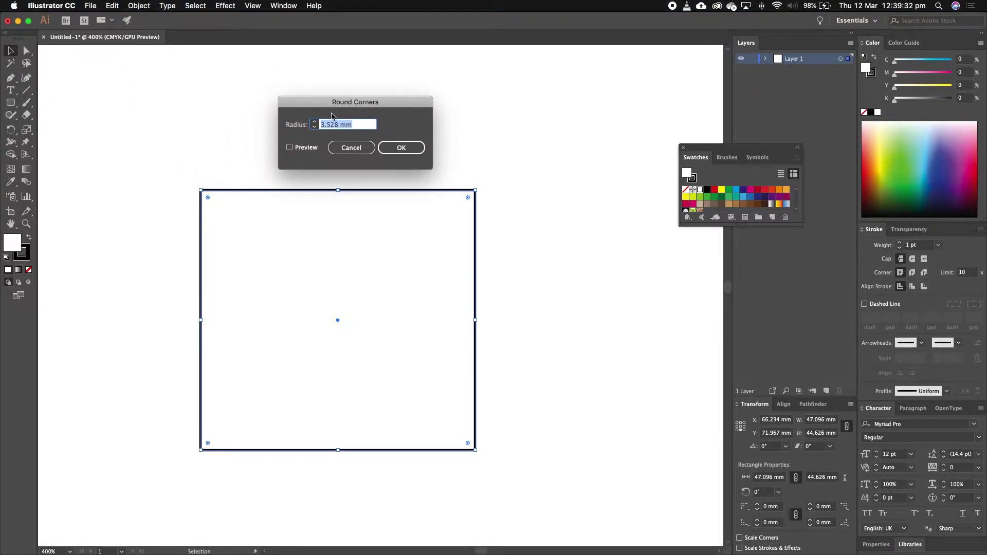
pyautogui.click(297, 152)
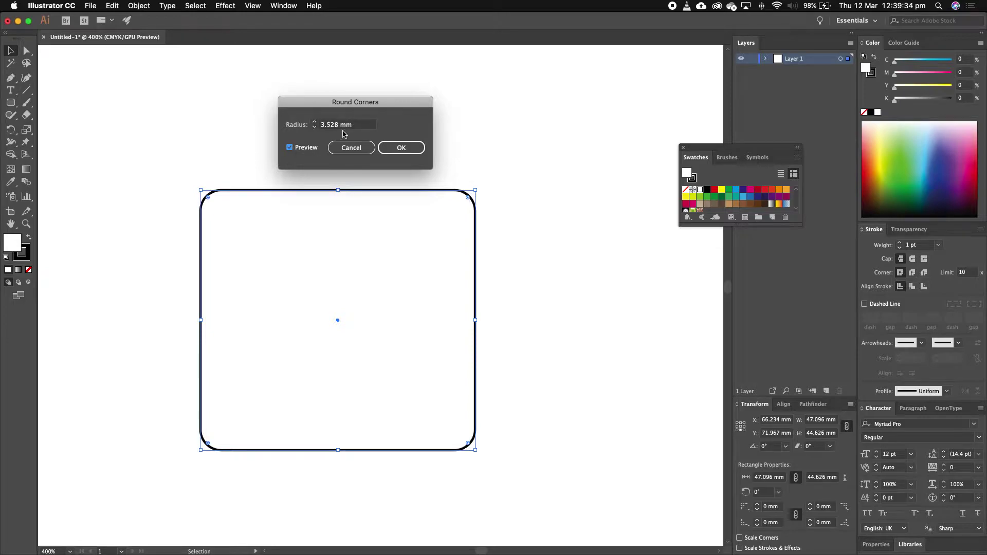
pyautogui.click(354, 126)
pyautogui.write('3')
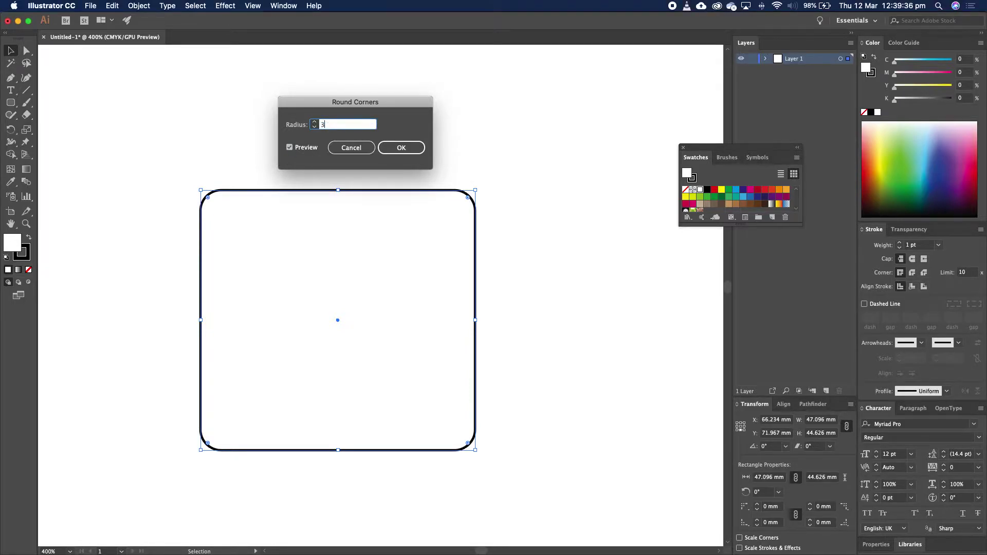
pyautogui.click(406, 148)
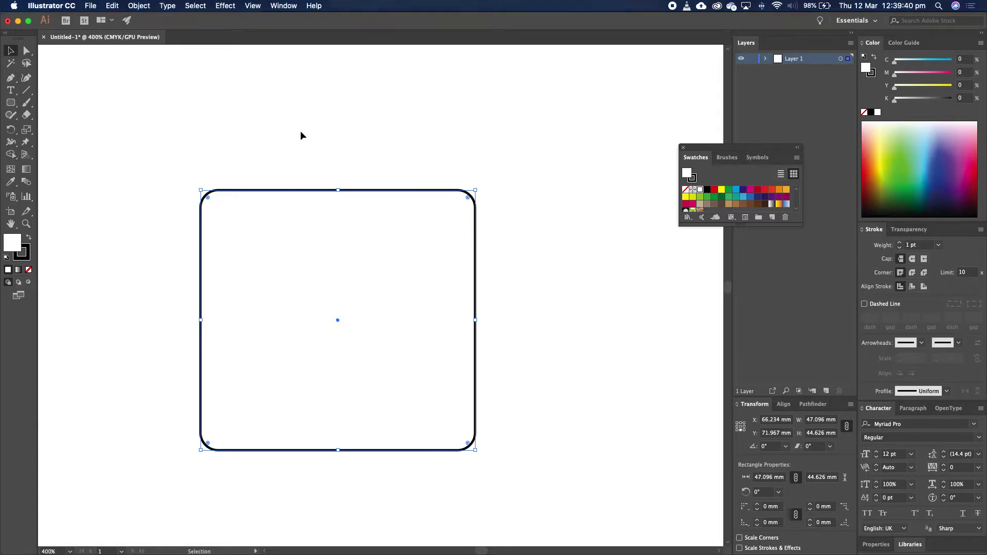
pyautogui.click(446, 176)
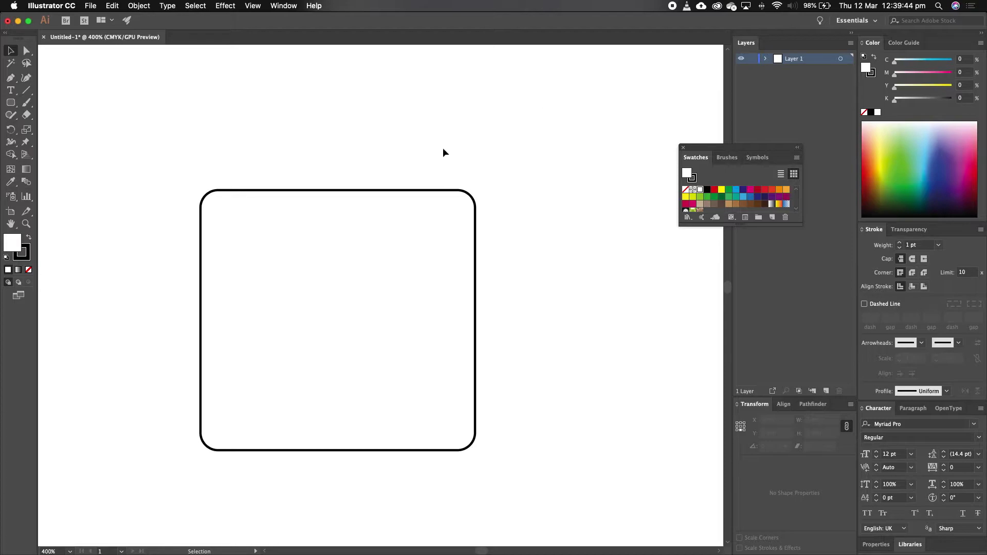
pyautogui.click(345, 190)
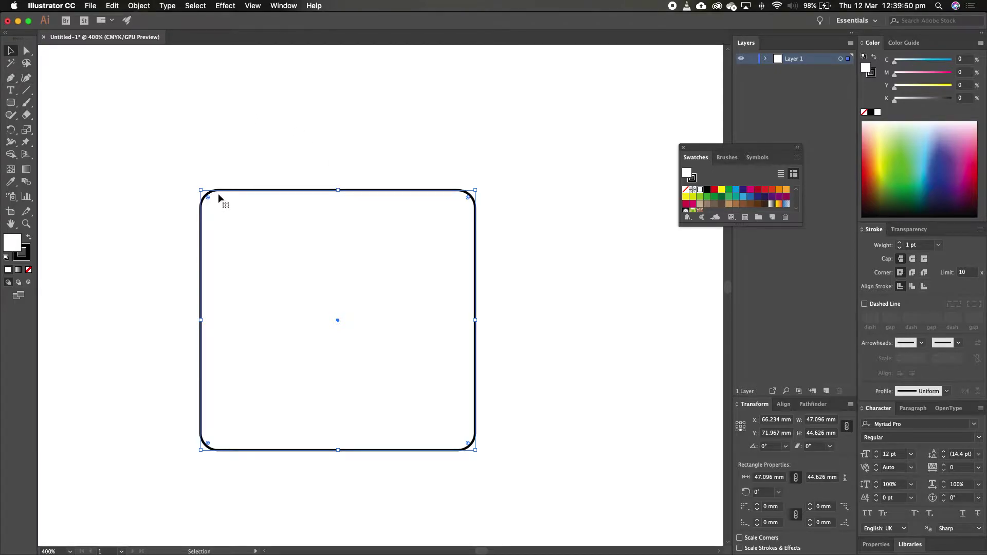
pyautogui.click(226, 6)
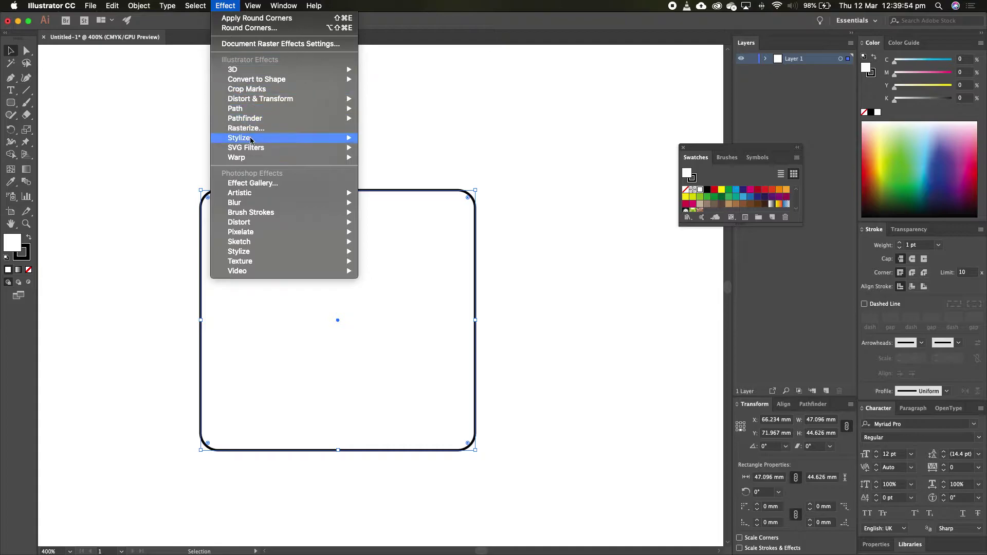
pyautogui.moveTo(332, 139)
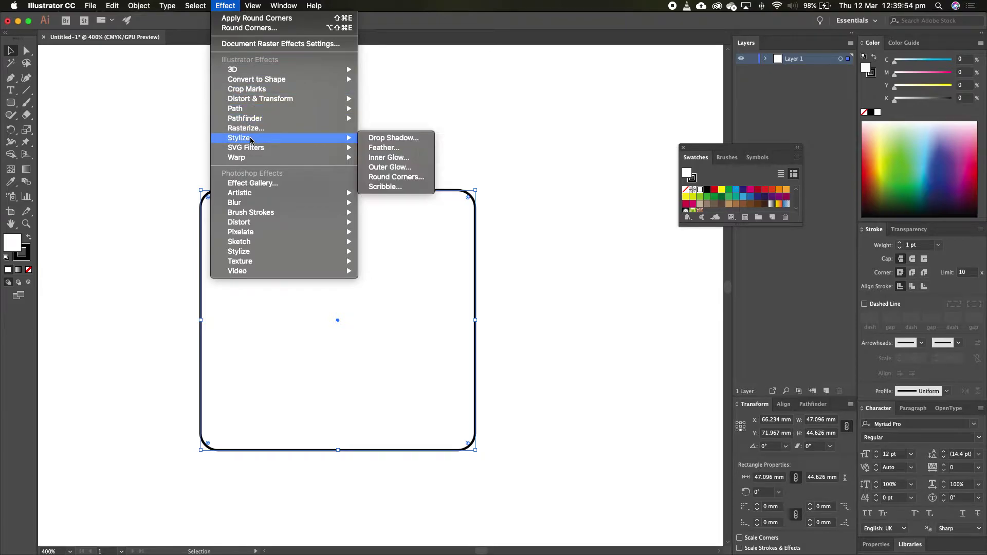
pyautogui.click(404, 177)
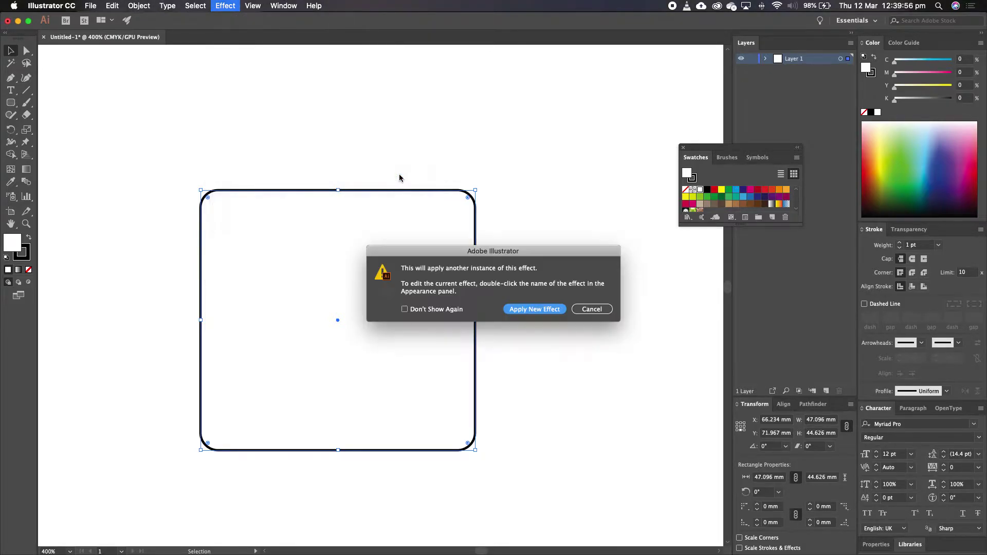
pyautogui.click(527, 314)
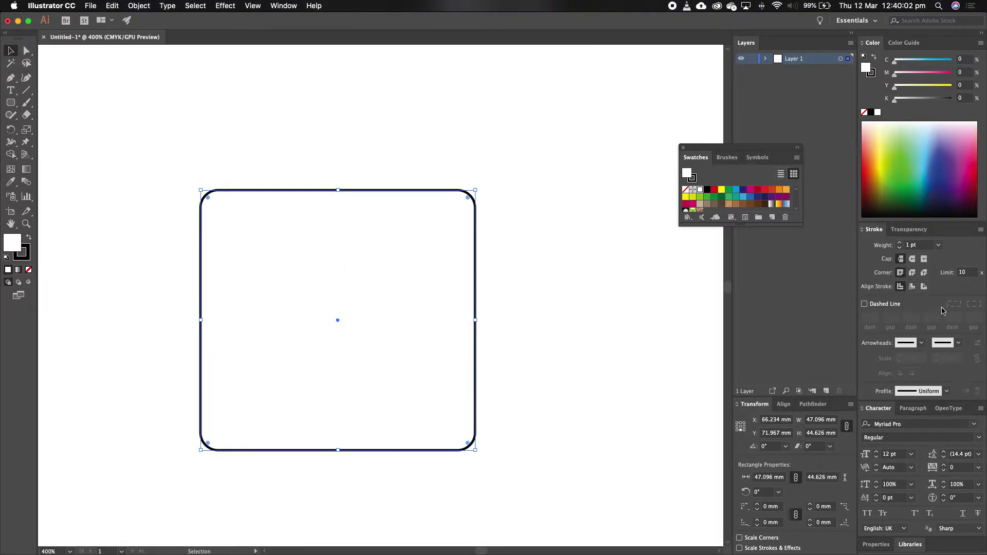
# Through the Appearance panel, raise the square's Round Corners radius to 16 mm with preview on
pyautogui.click(284, 5)
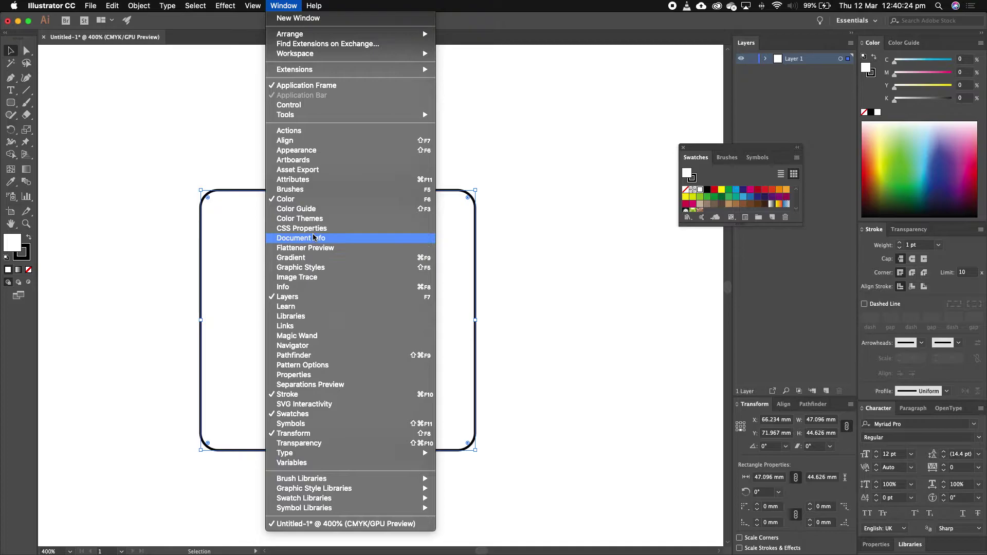
pyautogui.click(298, 154)
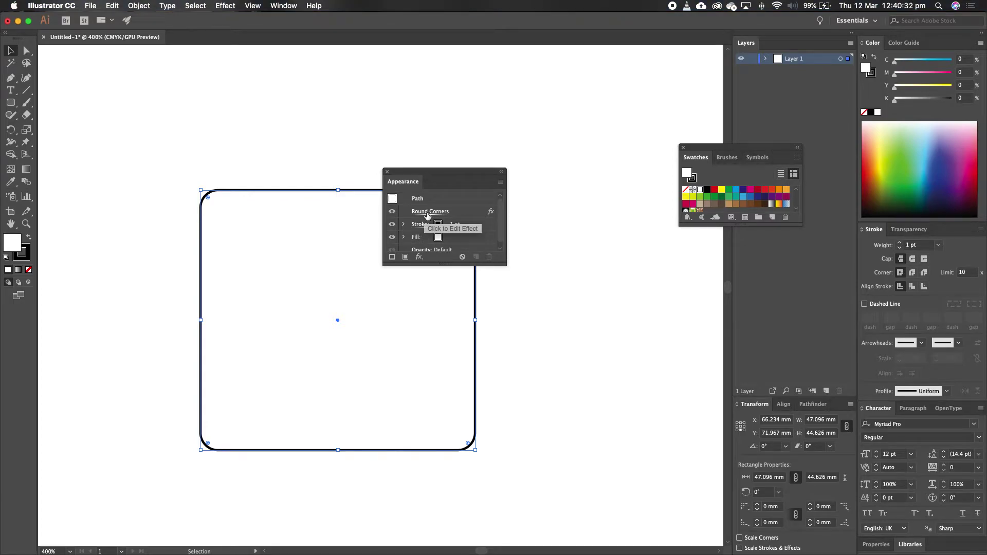
pyautogui.click(427, 212)
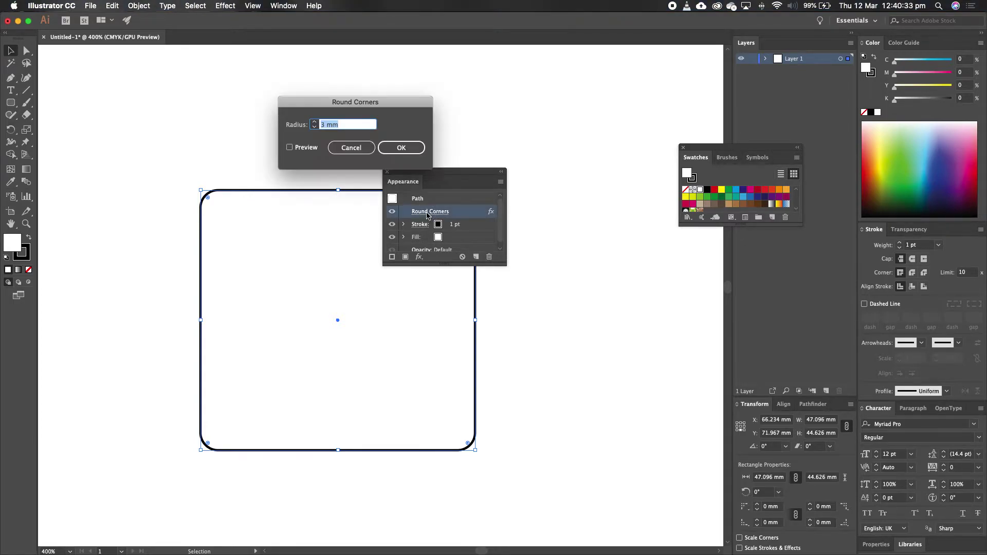
pyautogui.click(314, 122)
pyautogui.click(314, 122)
pyautogui.click(314, 122)
pyautogui.click(290, 147)
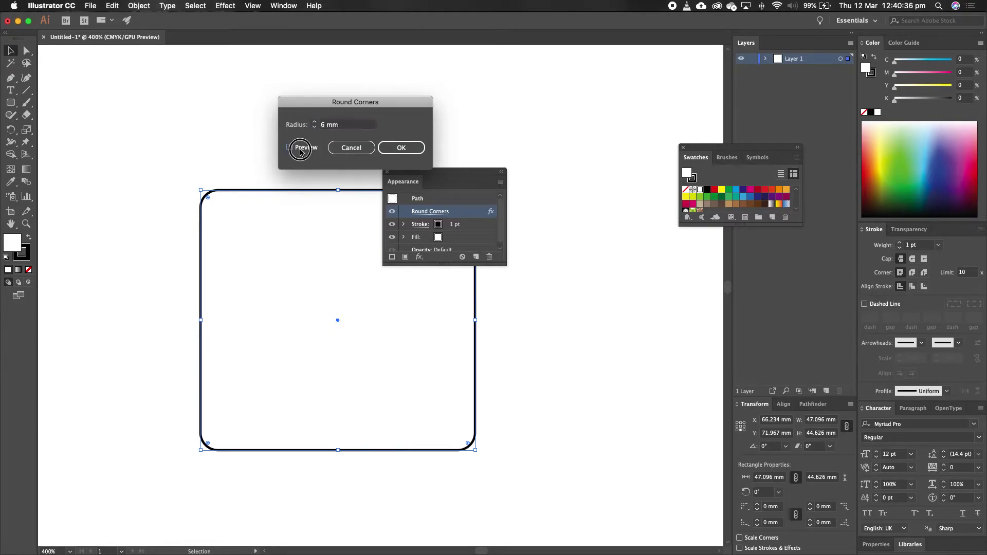
pyautogui.click(314, 122)
pyautogui.click(314, 123)
pyautogui.click(314, 123)
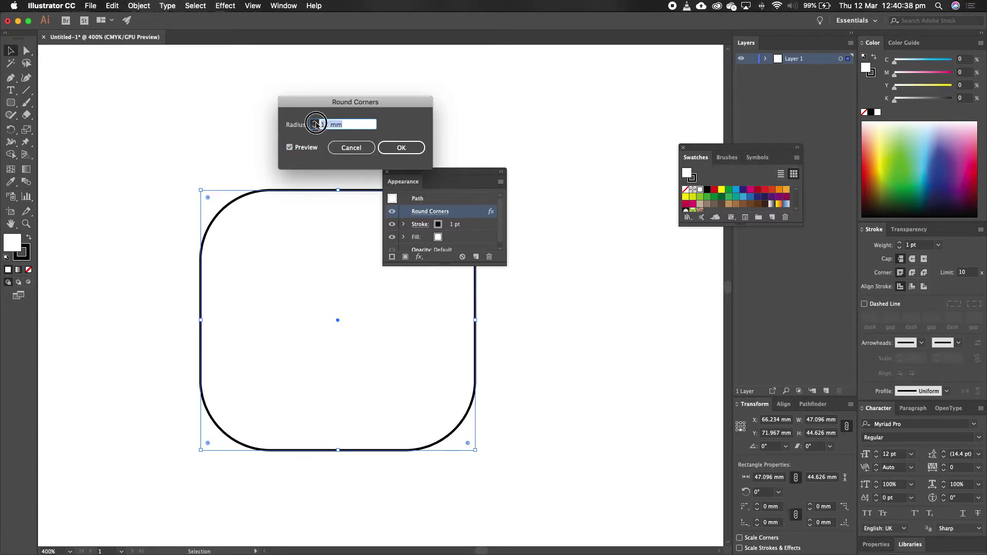
pyautogui.click(315, 123)
pyautogui.click(315, 123)
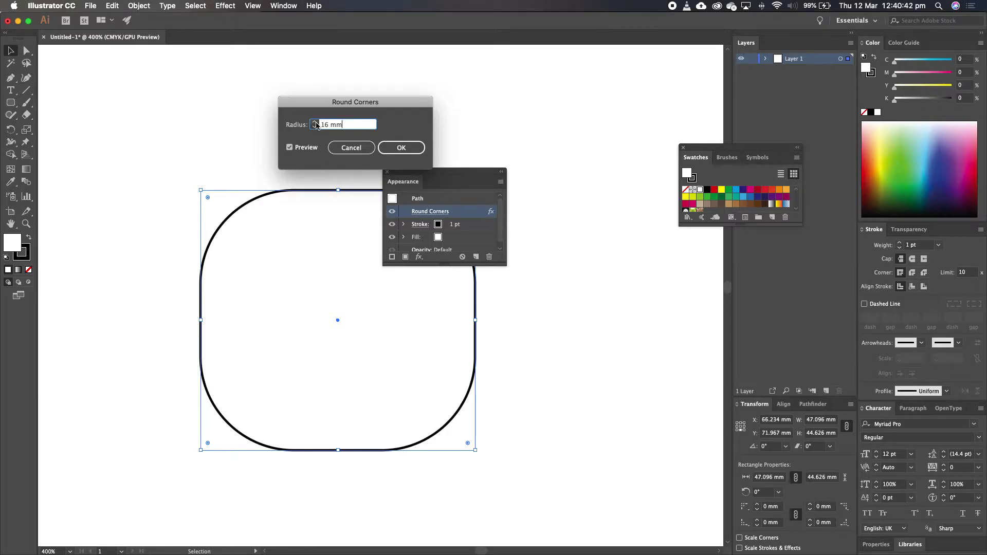
pyautogui.click(400, 148)
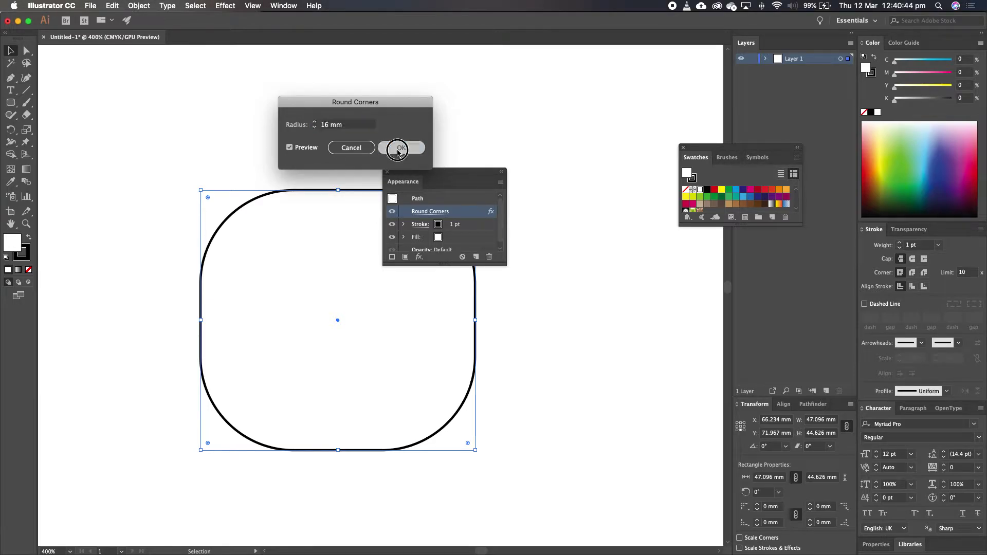
# With the Pen tool, draw a closed box below the square whose top edge steps down a gently curved slope
pyautogui.press('z')
pyautogui.keyDown('alt'); pyautogui.click(506, 372); pyautogui.keyUp('alt')
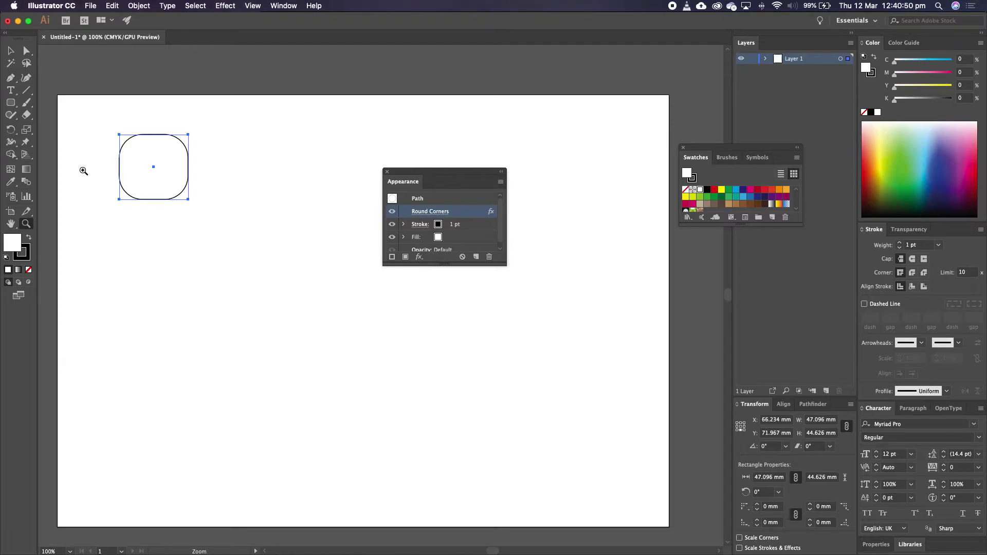
pyautogui.click(10, 78)
pyautogui.press('super+shift+a')
pyautogui.click(250, 401)
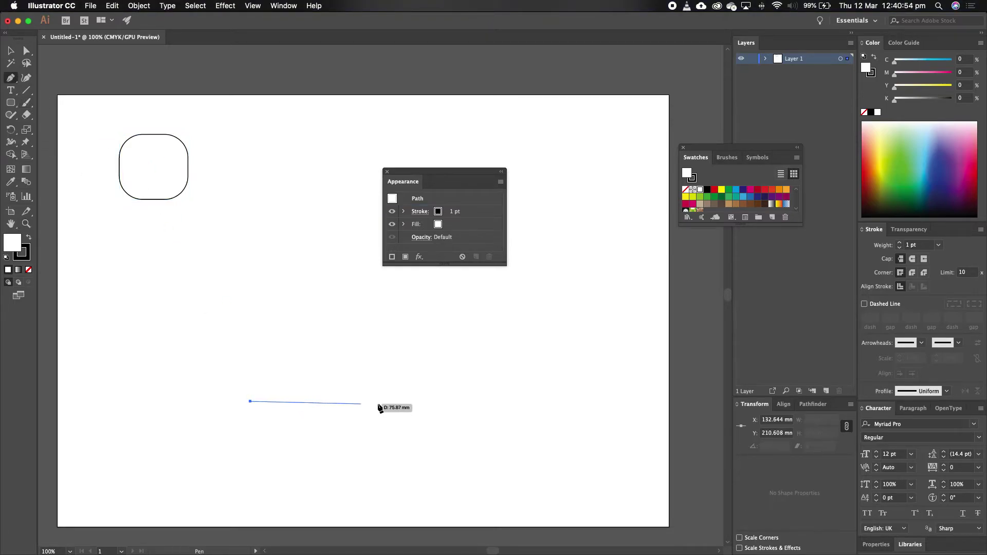
pyautogui.click(412, 401)
pyautogui.click(412, 312)
pyautogui.click(356, 311)
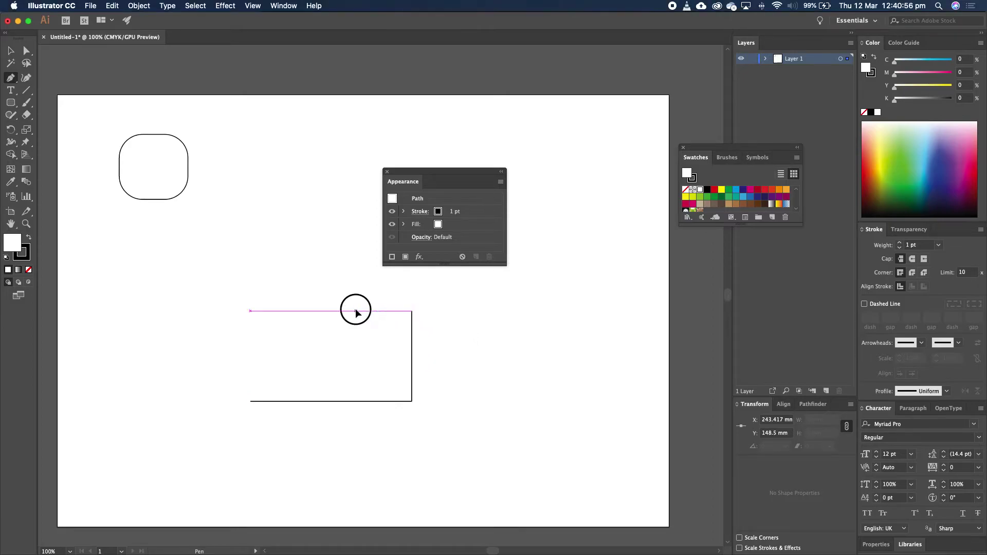
pyautogui.moveTo(313, 279); pyautogui.dragTo(298, 254)
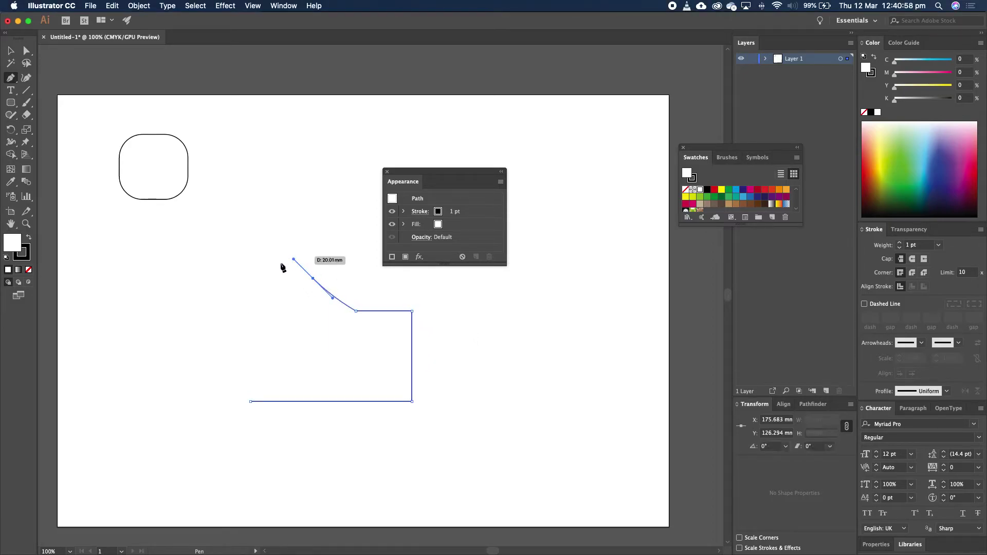
pyautogui.click(313, 279)
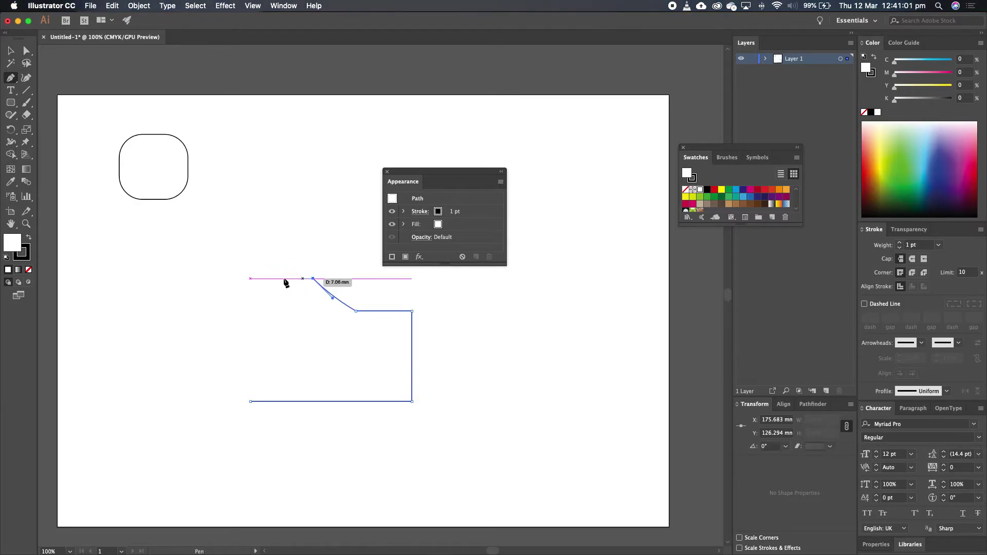
pyautogui.click(251, 279)
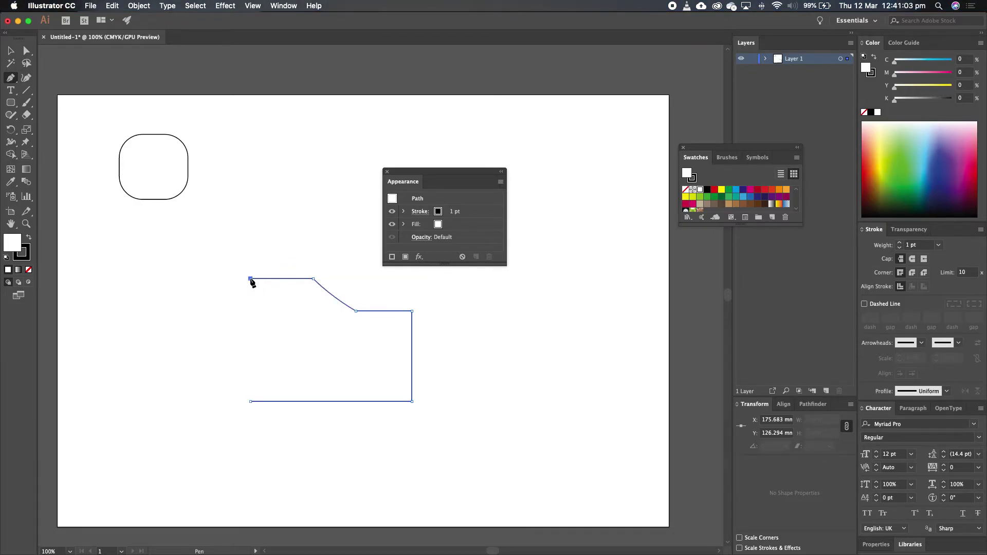
pyautogui.click(251, 401)
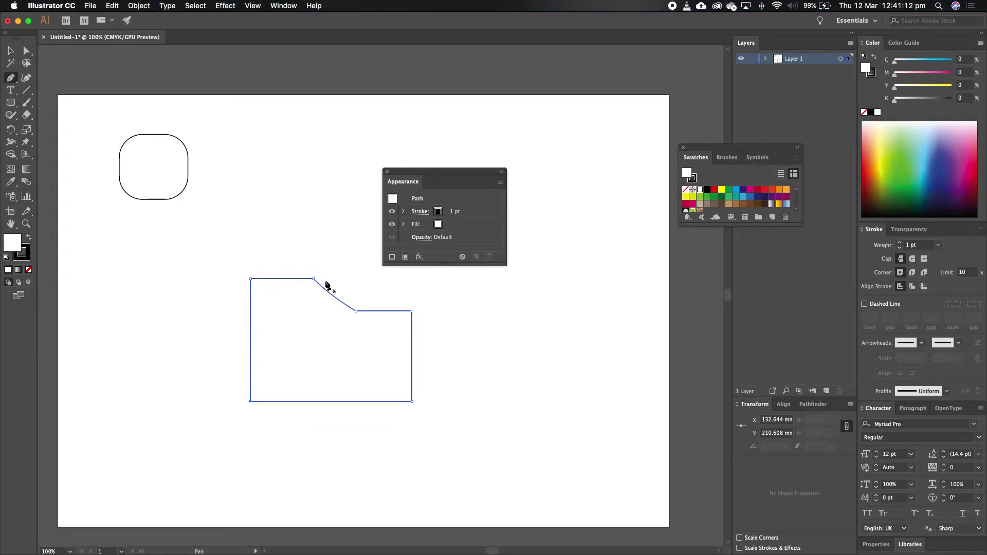
# Add a Round Corners effect with about 3 mm radius to the pen-drawn stepped box
pyautogui.press('z')
pyautogui.click(346, 319)
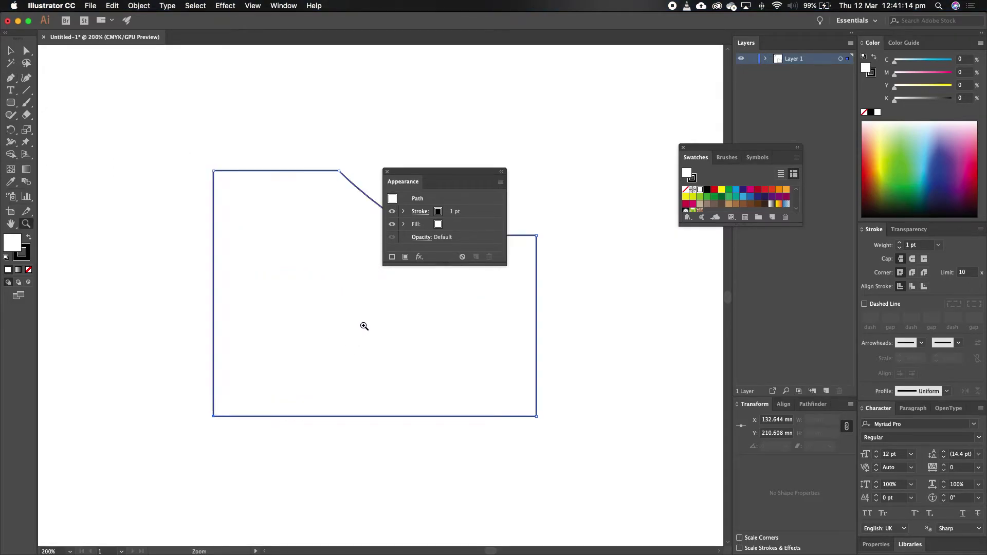
pyautogui.click(229, 6)
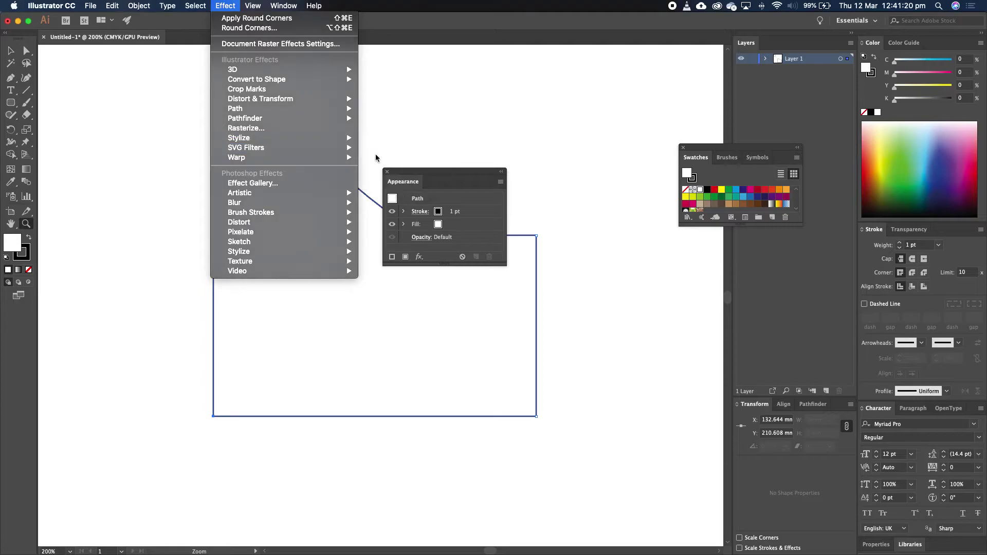
pyautogui.moveTo(359, 141)
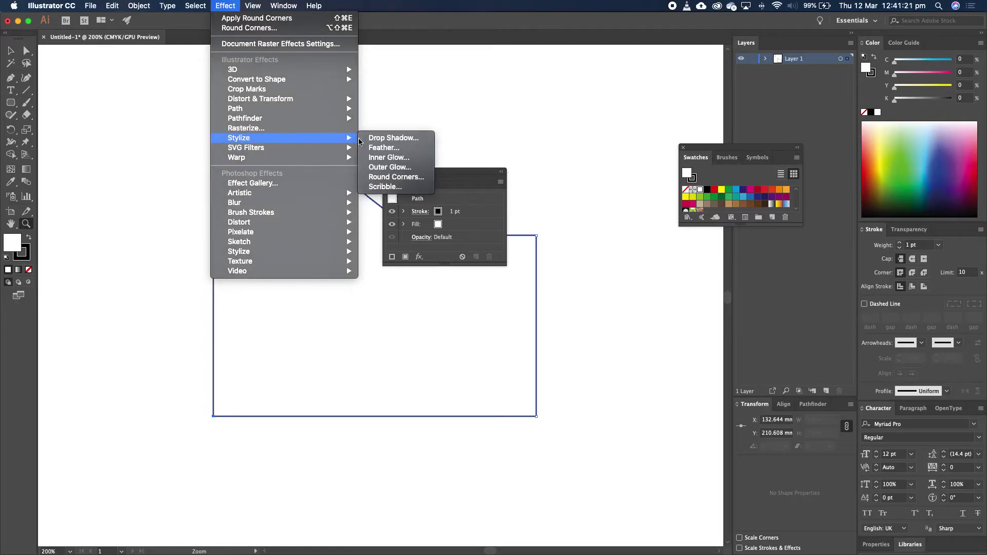
pyautogui.click(389, 176)
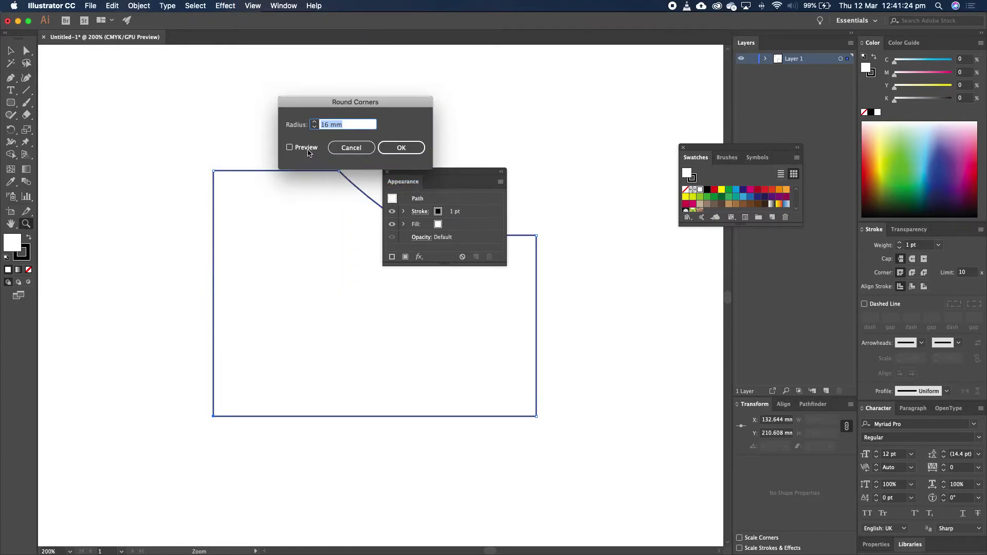
pyautogui.click(306, 148)
pyautogui.click(314, 127)
pyautogui.click(314, 127)
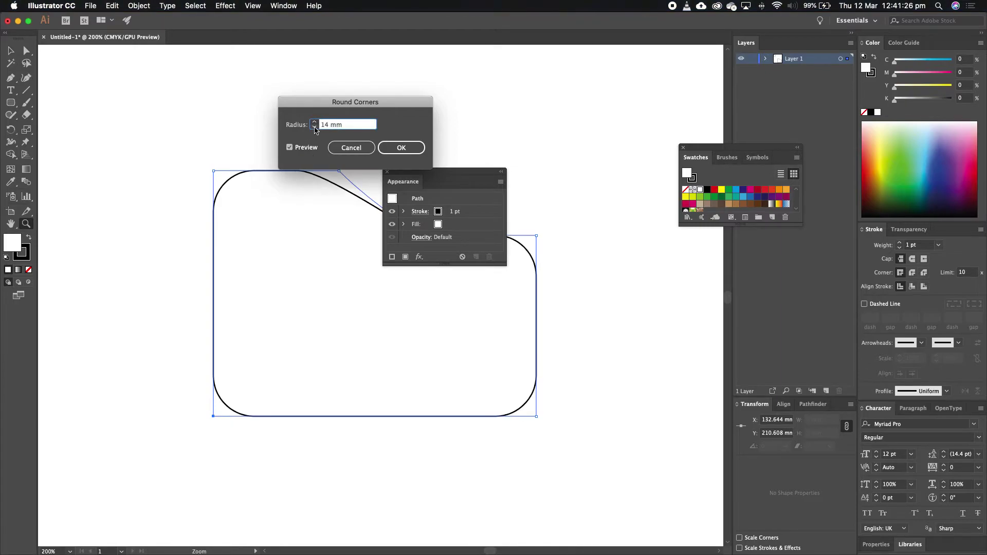
pyautogui.click(315, 127)
pyautogui.click(314, 127)
pyautogui.click(314, 127)
pyautogui.click(314, 127)
pyautogui.click(314, 127)
pyautogui.click(314, 127)
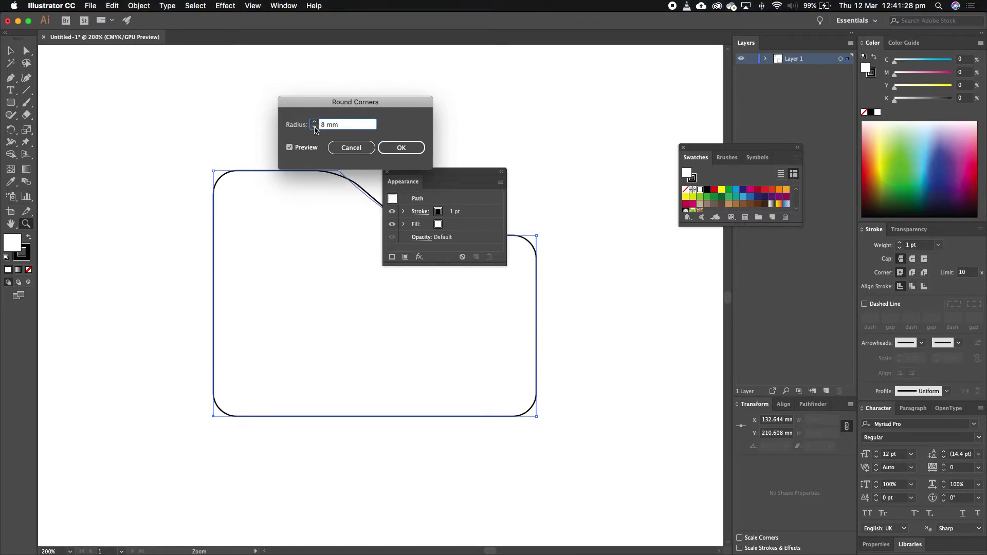
pyautogui.click(314, 127)
pyautogui.click(314, 127)
pyautogui.click(314, 127)
pyautogui.click(315, 127)
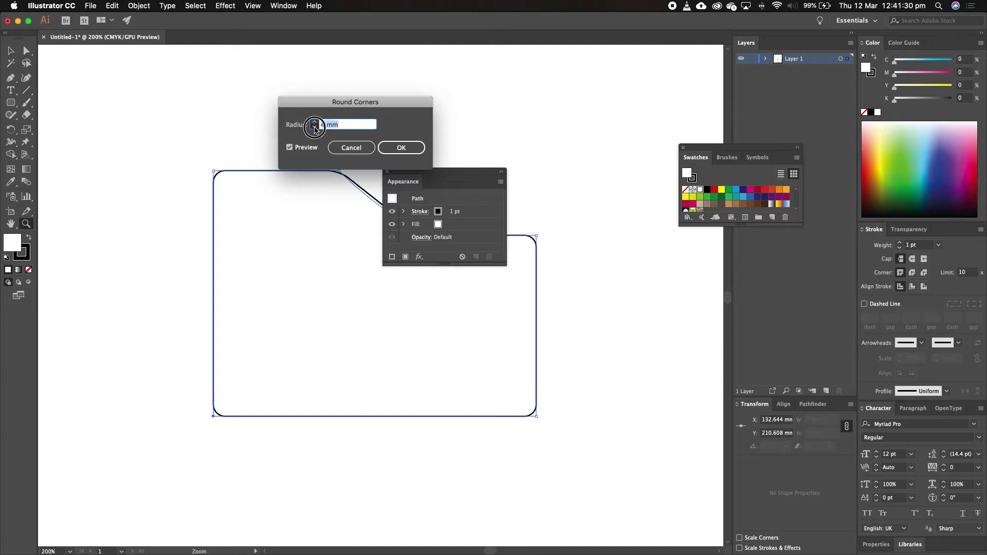
pyautogui.click(314, 127)
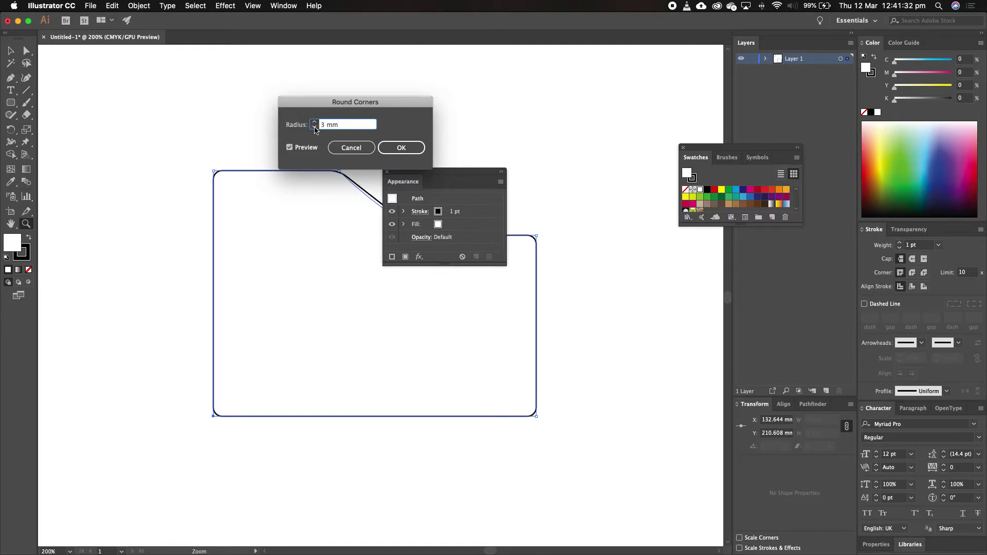
pyautogui.click(406, 150)
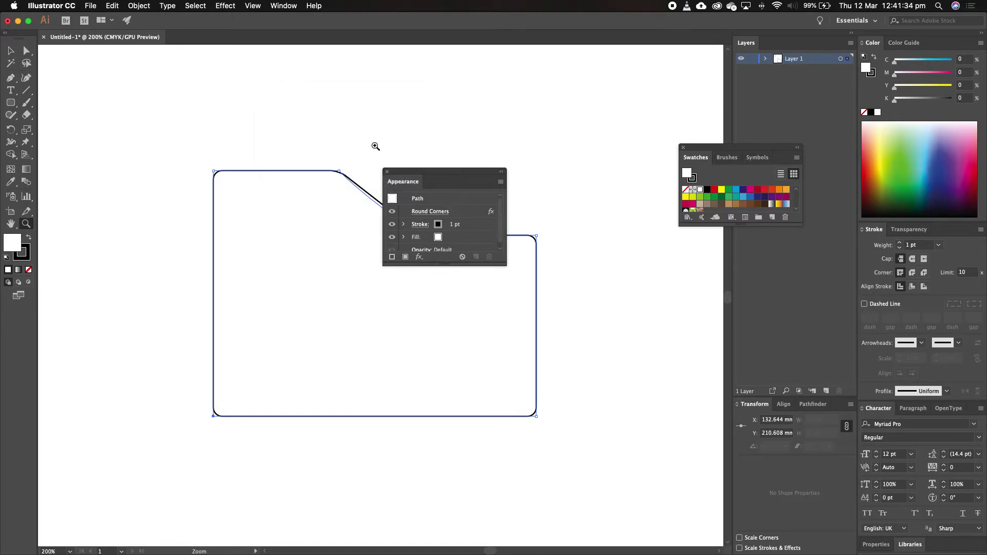
pyautogui.click(10, 50)
pyautogui.click(319, 119)
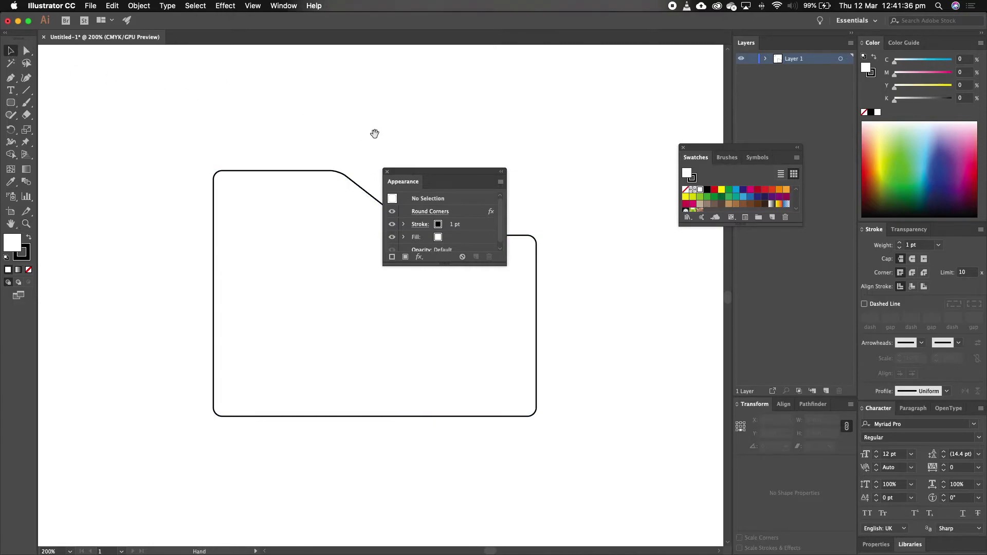
pyautogui.moveTo(385, 130); pyautogui.dragTo(318, 191)
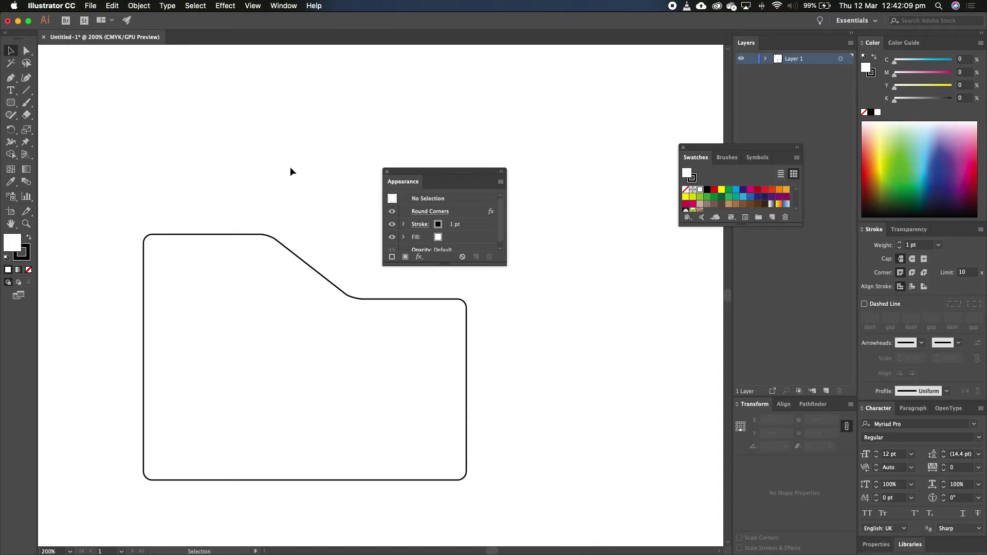
pyautogui.press('space')
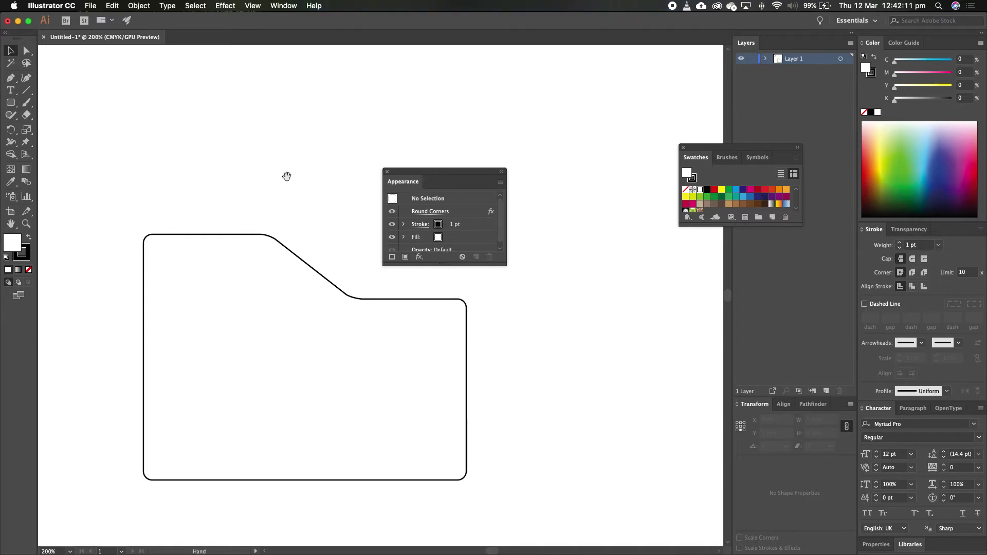
# Pan the view and draw a new rectangle to the right of the folder shape
pyautogui.moveTo(304, 171); pyautogui.dragTo(100, 168)
pyautogui.moveTo(13, 107); pyautogui.dragTo(48, 101)
pyautogui.moveTo(267, 314); pyautogui.dragTo(507, 496)
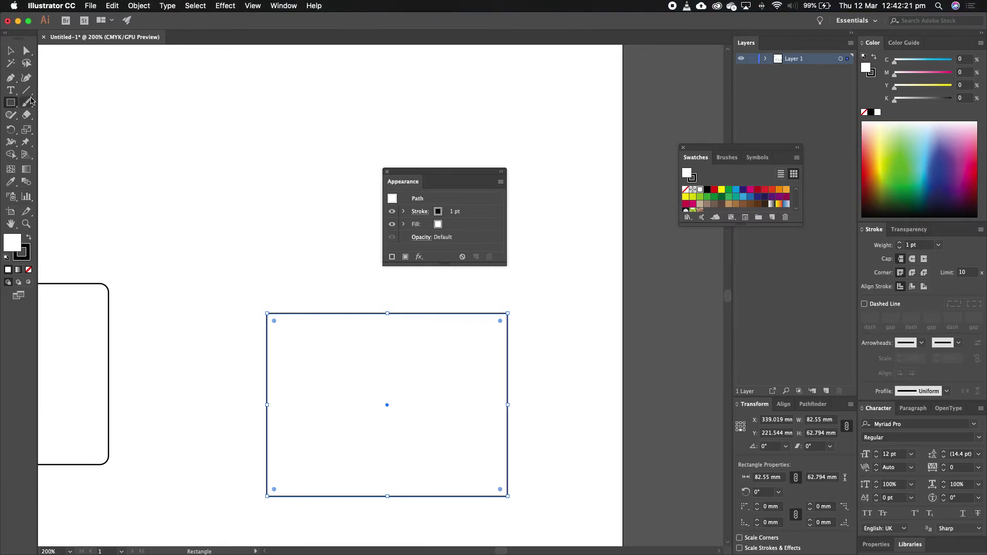
# Create a 20 mm wide, 30 mm tall ellipse above the rectangle using the Ellipse dialog
pyautogui.moveTo(10, 106); pyautogui.dragTo(41, 128)
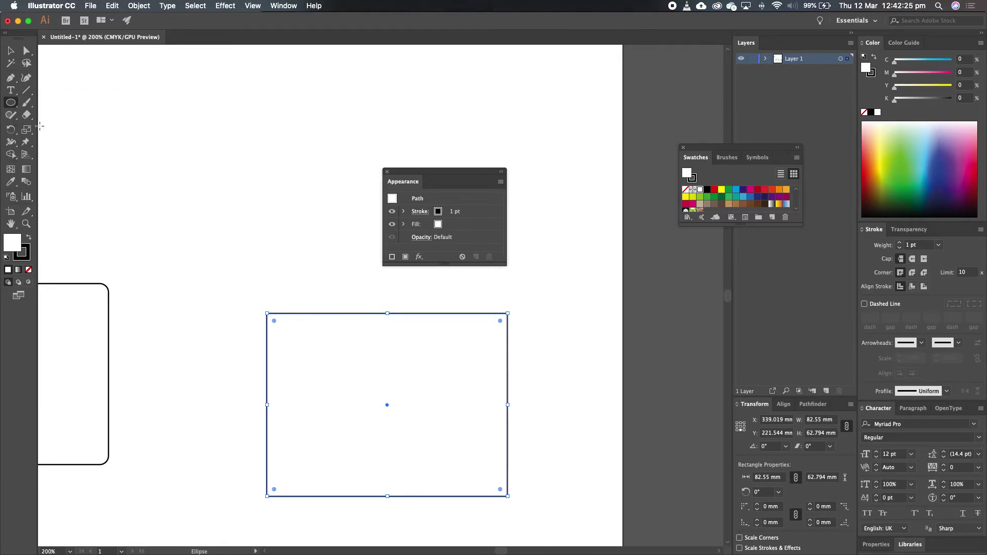
pyautogui.click(204, 139)
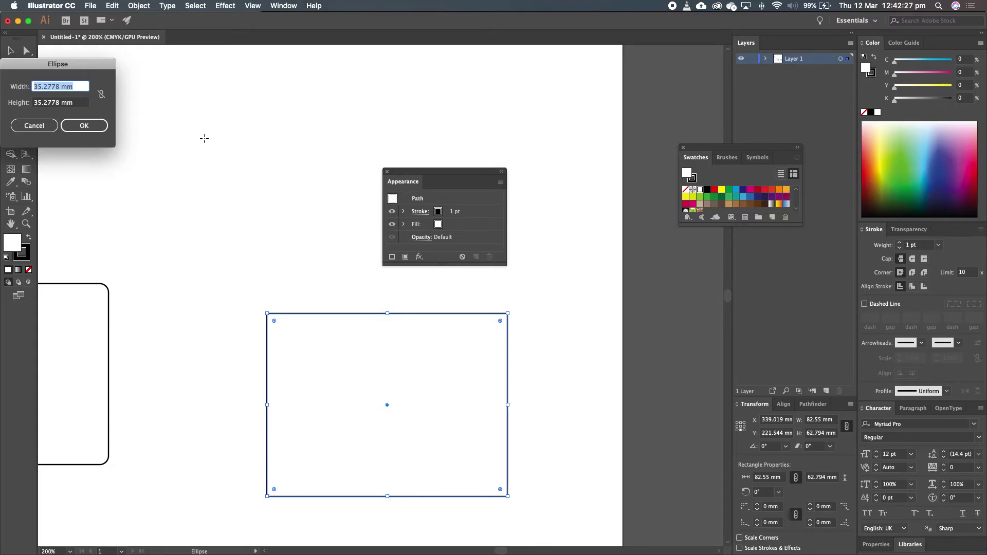
pyautogui.moveTo(92, 67); pyautogui.dragTo(250, 113)
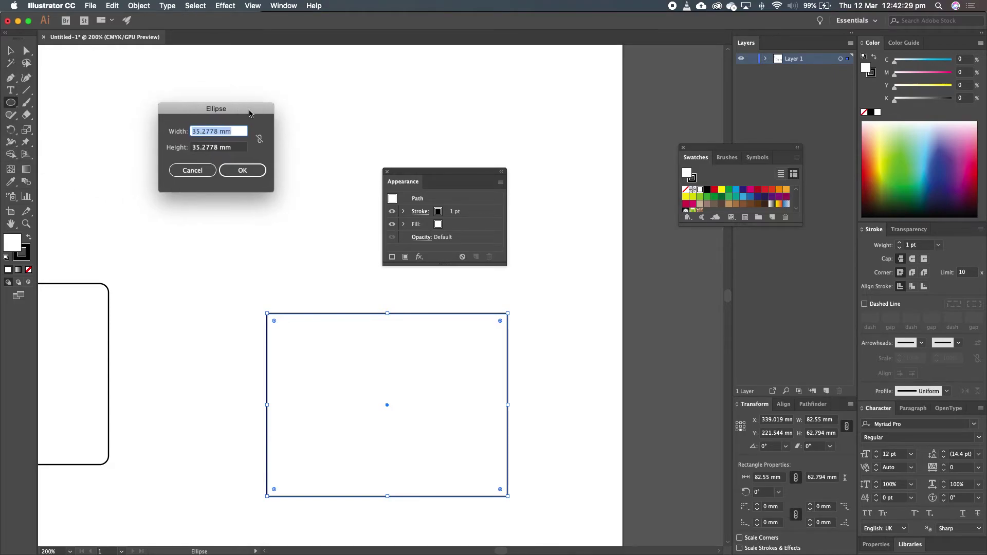
pyautogui.write('20')
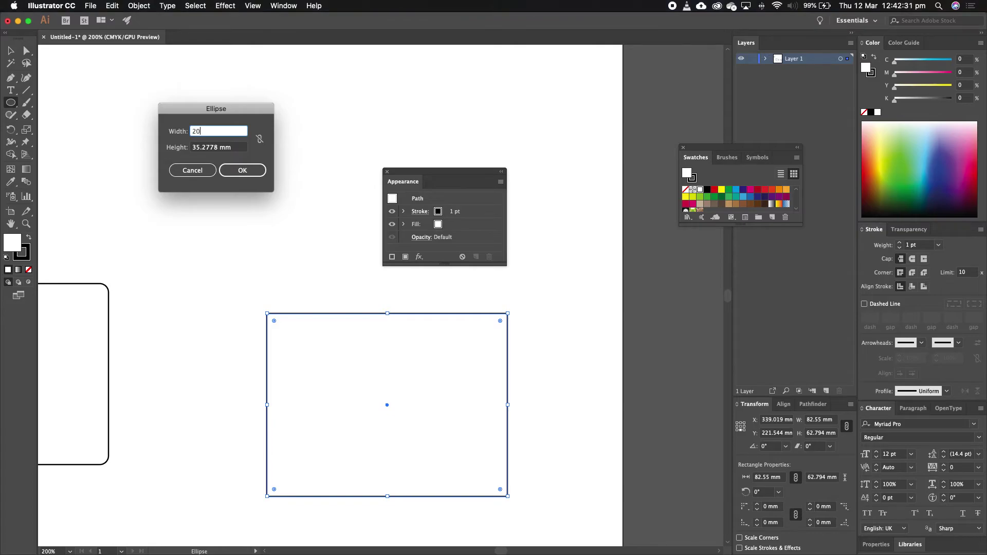
pyautogui.press('Tab')
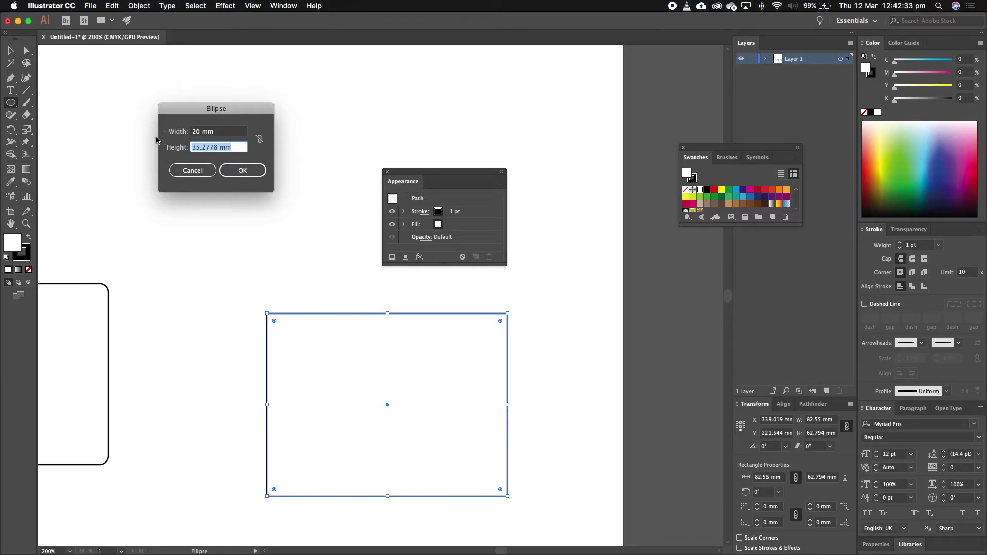
pyautogui.write('20')
pyautogui.press('BackSpace')
pyautogui.press('BackSpace')
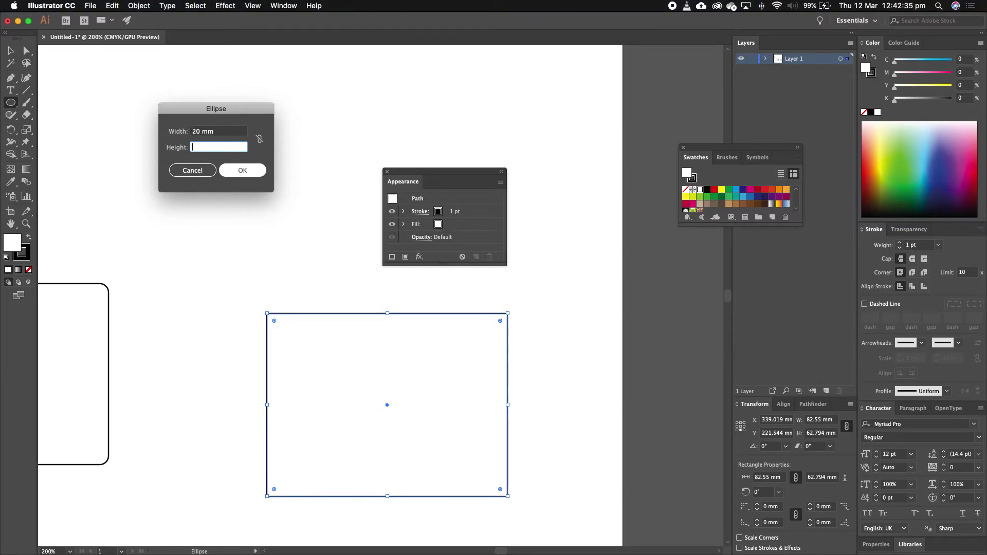
pyautogui.write('30')
pyautogui.press('Return')
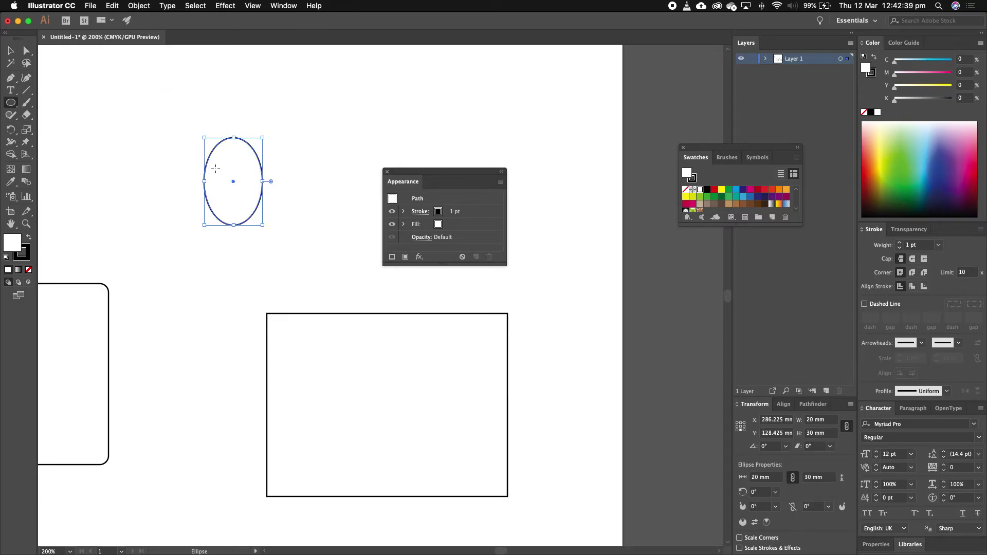
# Move the ellipse onto the rectangle's top-left corner
pyautogui.click(11, 51)
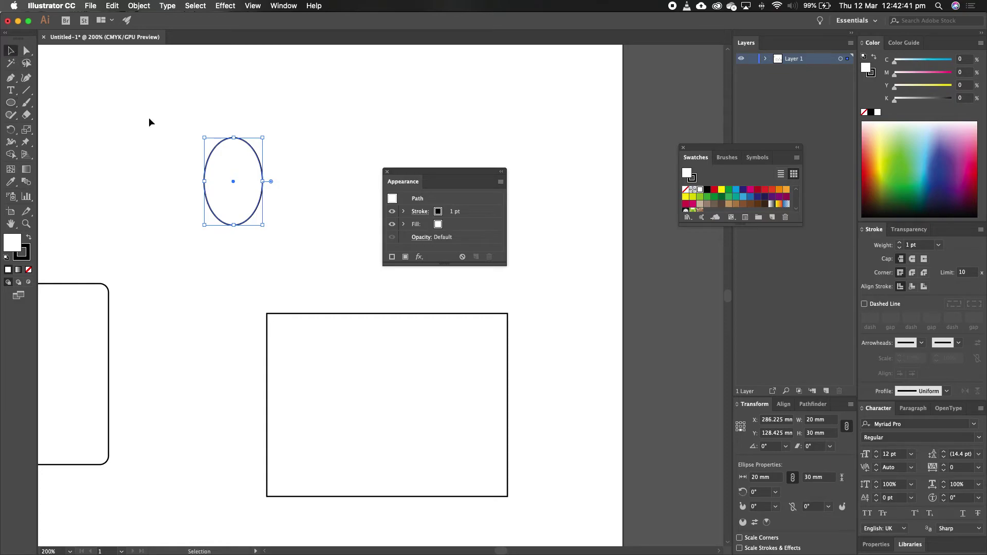
pyautogui.moveTo(234, 180); pyautogui.dragTo(296, 357)
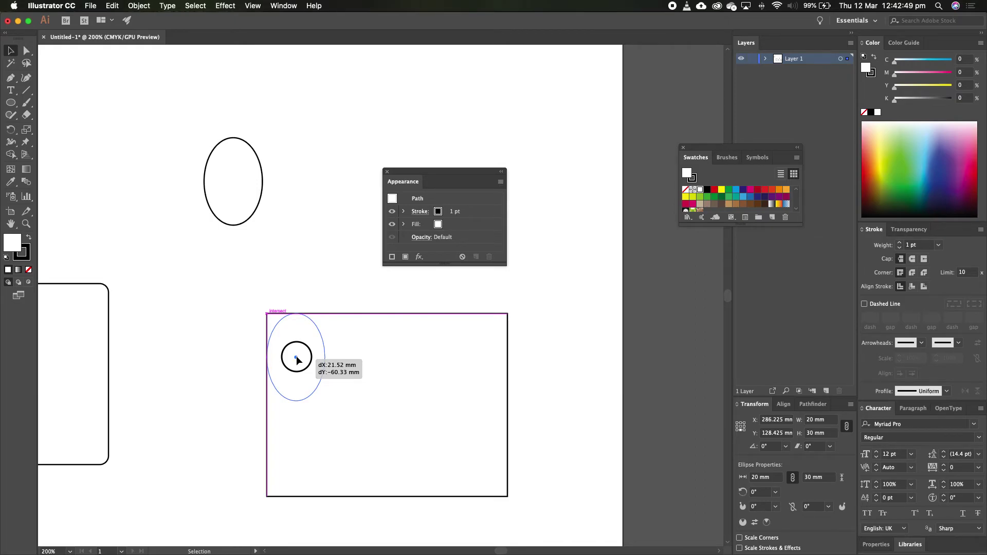
pyautogui.moveTo(296, 356); pyautogui.dragTo(296, 357)
pyautogui.click(260, 287)
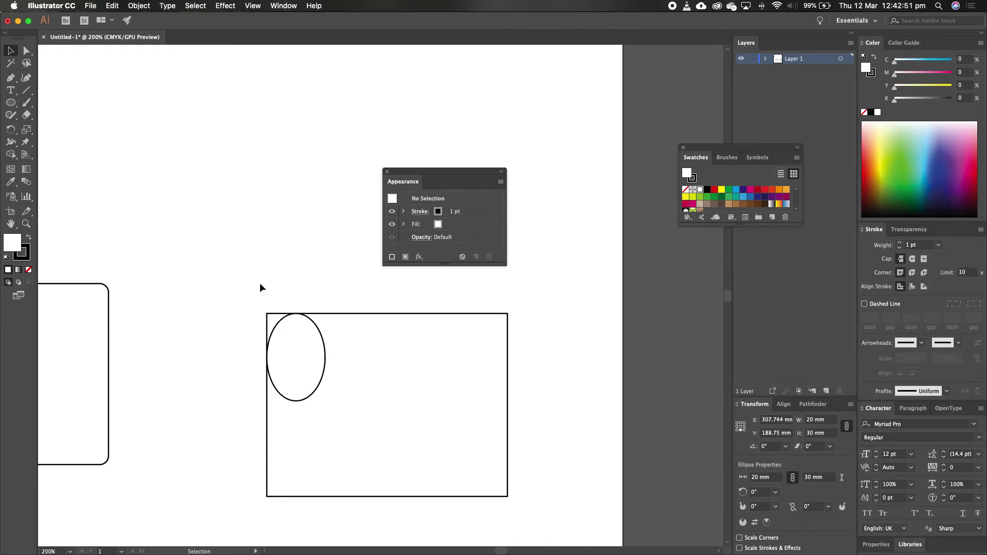
# Select the ellipse and rectangle together and float the Window > Pathfinder panel above the canvas
pyautogui.moveTo(273, 321); pyautogui.dragTo(370, 396)
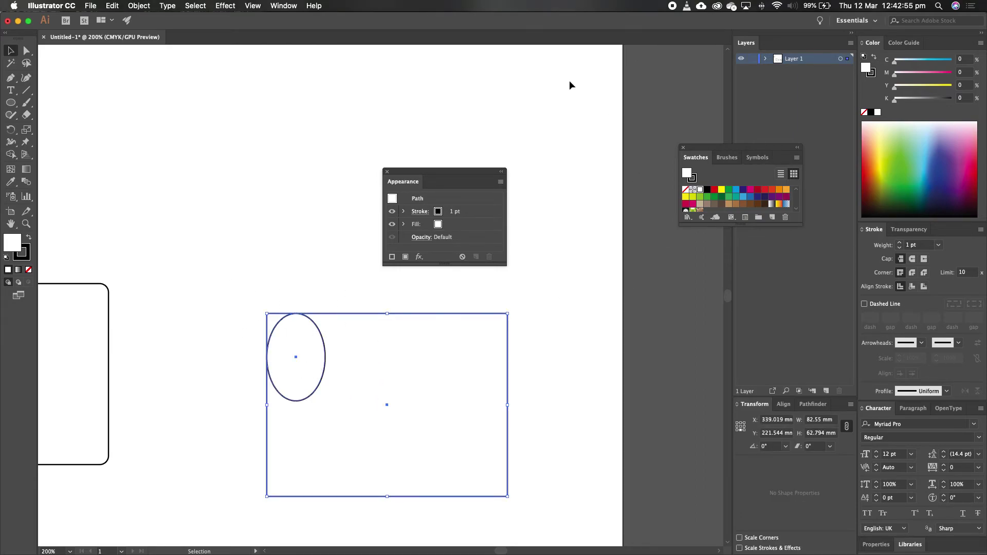
pyautogui.click(293, 6)
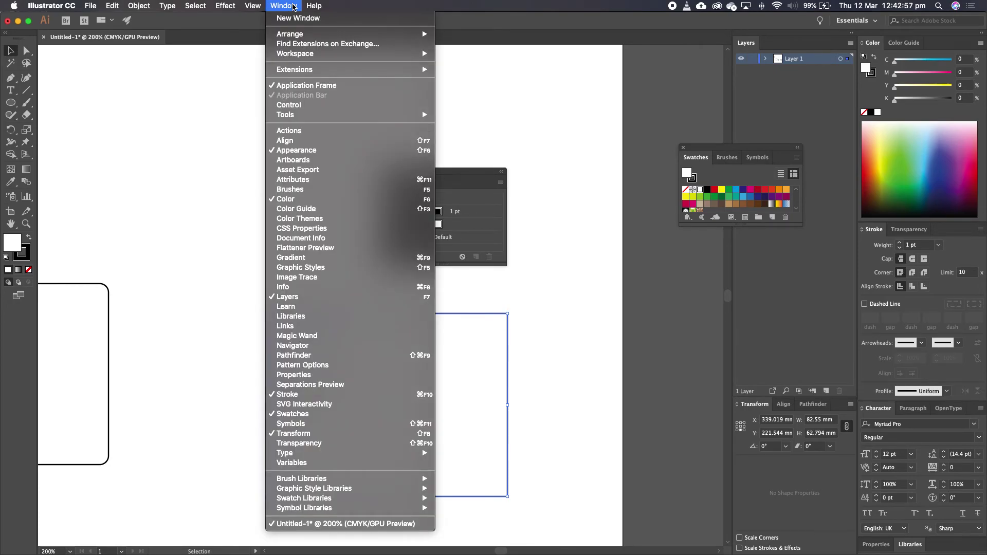
pyautogui.click(306, 356)
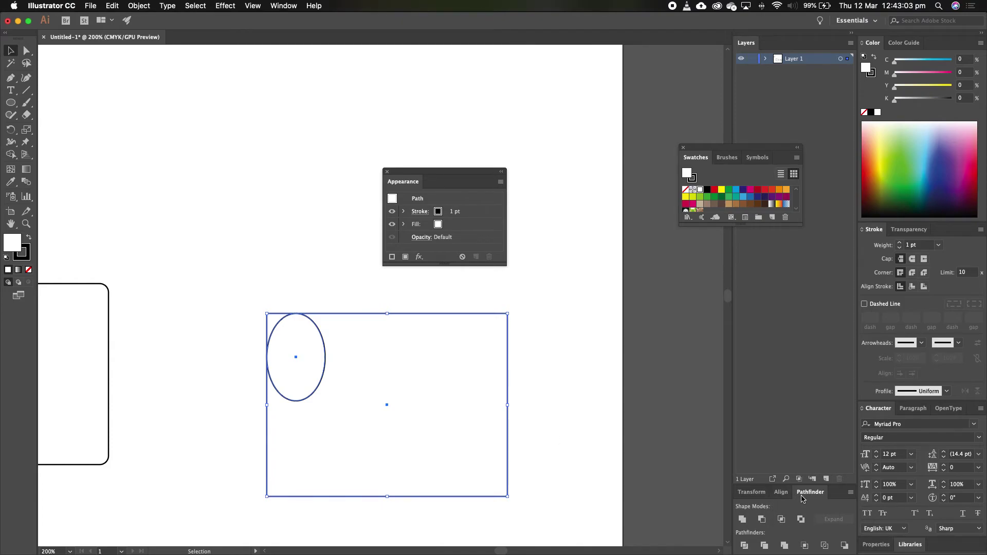
pyautogui.moveTo(801, 496); pyautogui.dragTo(276, 208)
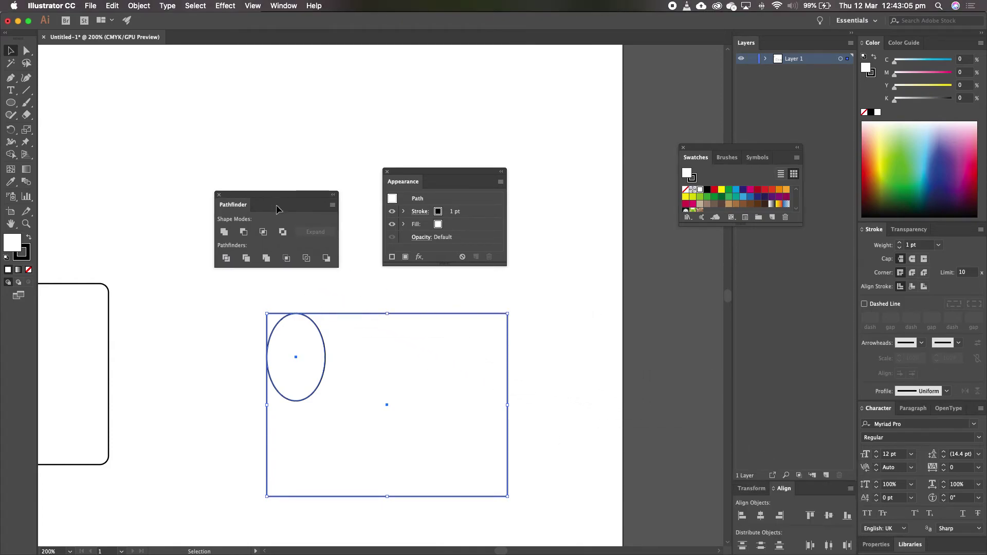
# Divide the overlapping shapes with Pathfinder and enter the resulting group to edit its pieces
pyautogui.click(225, 262)
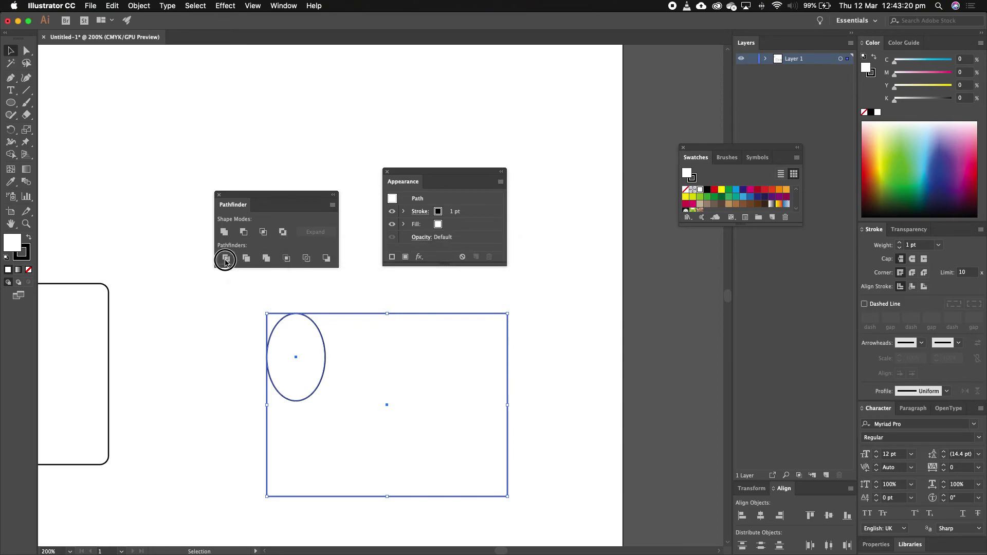
pyautogui.click(229, 300)
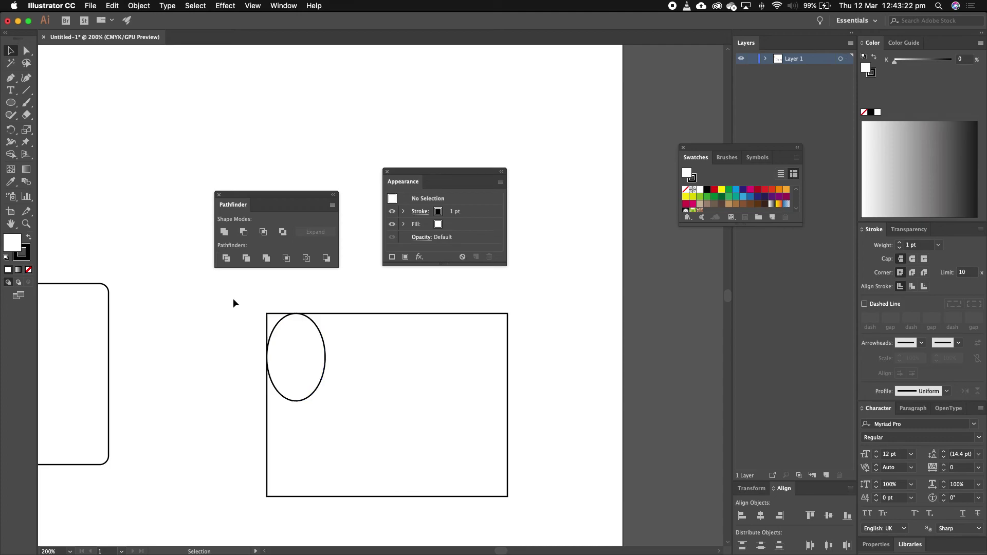
pyautogui.click(271, 312)
pyautogui.doubleClick(271, 313)
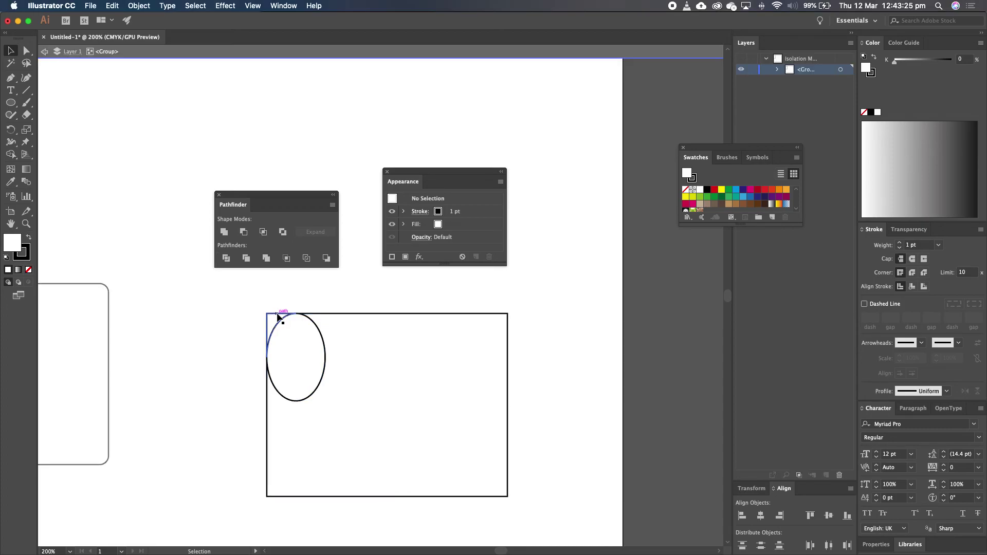
pyautogui.click(276, 313)
pyautogui.click(277, 310)
# Unite the ellipse and rectangle pieces into one path with a bullnose top-left corner
pyautogui.moveTo(242, 296); pyautogui.dragTo(365, 418)
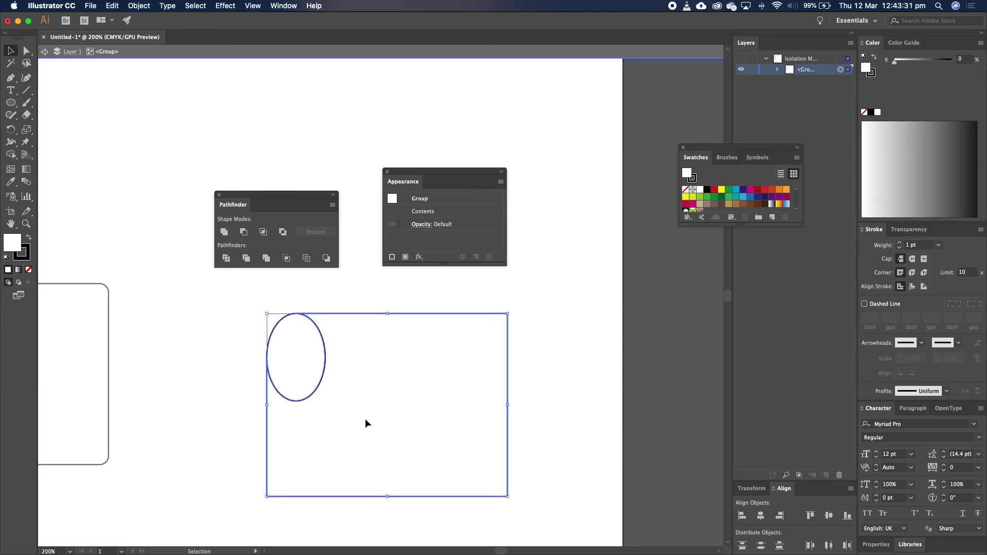
pyautogui.click(226, 234)
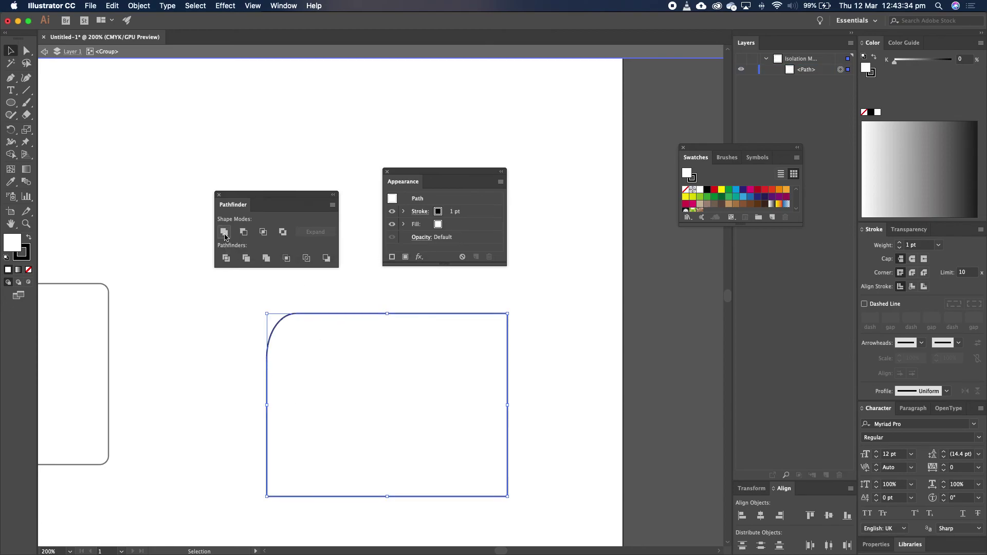
pyautogui.click(219, 354)
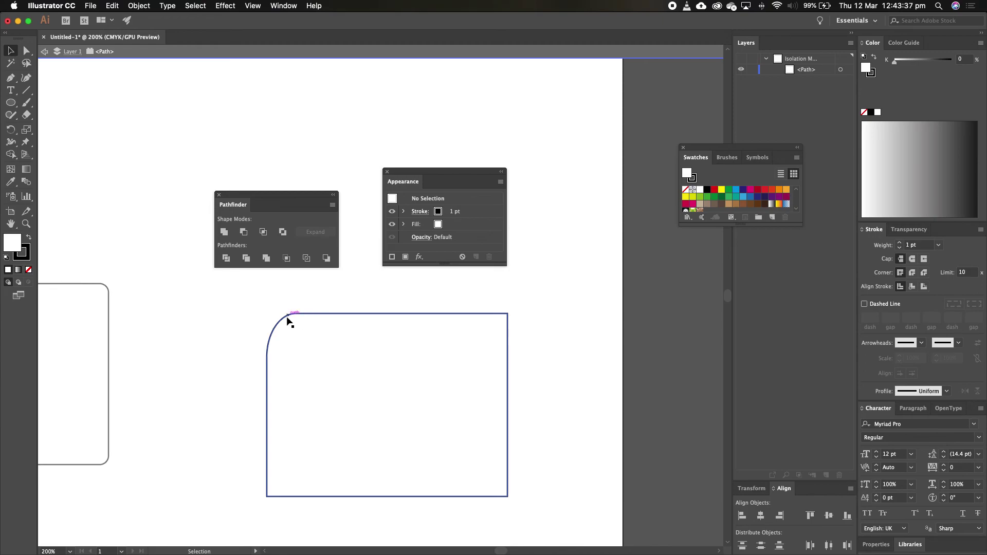